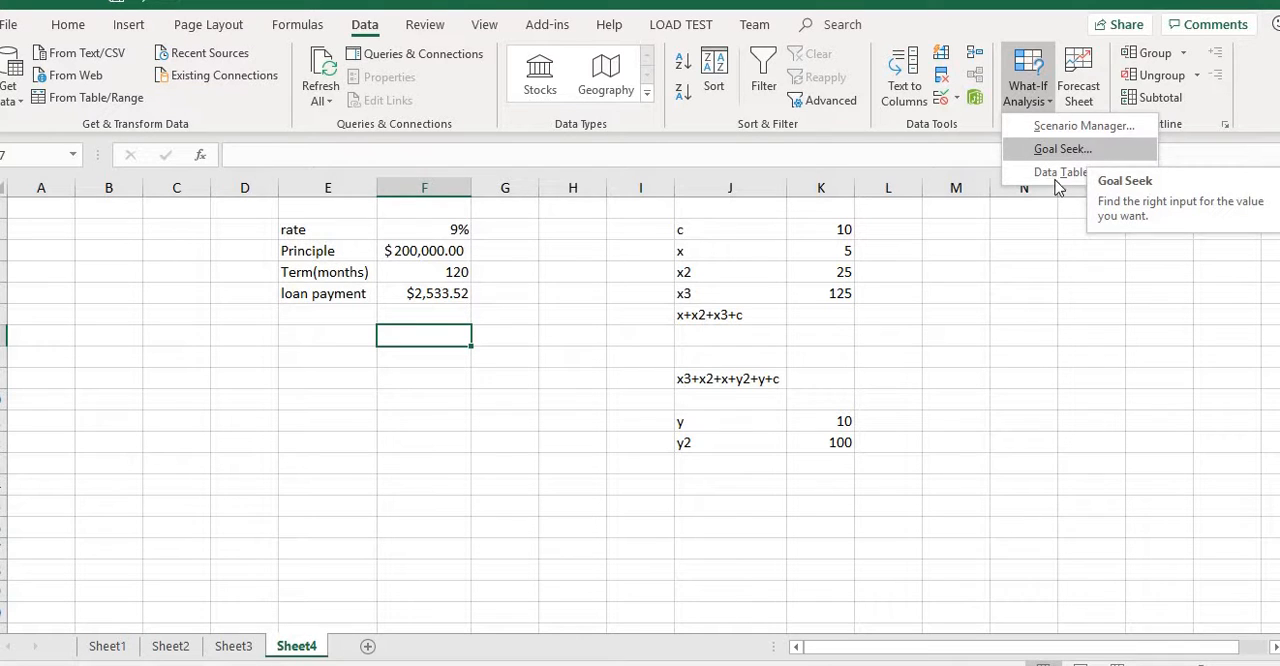
Enter the formula =SUM(K2:K5) in cell K6, beside the x+x2+x3+c label.
left_click(810, 317)
left_click(810, 315)
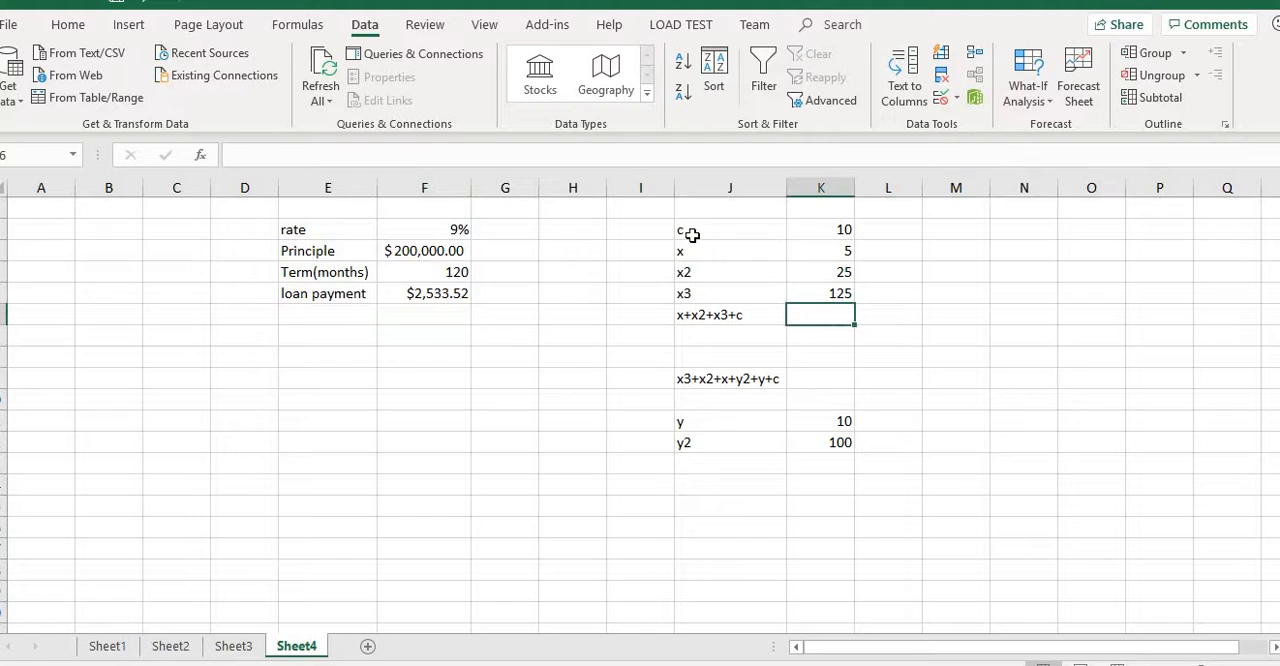
left_click(746, 316)
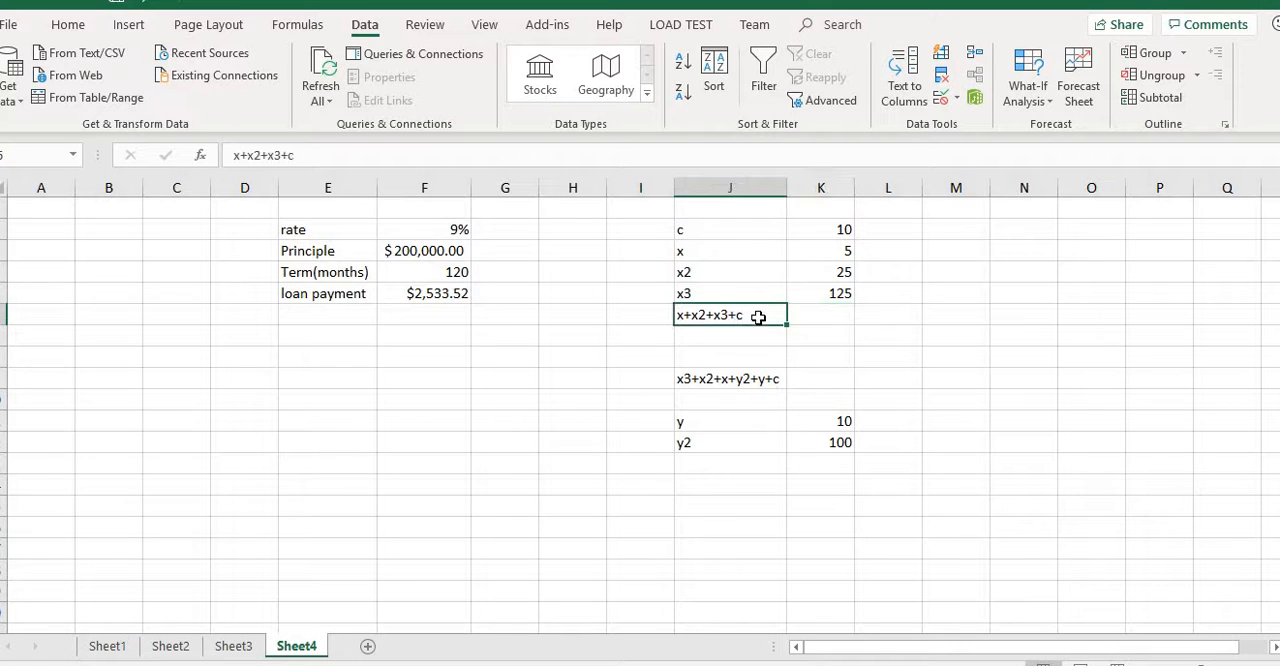
left_click(825, 309)
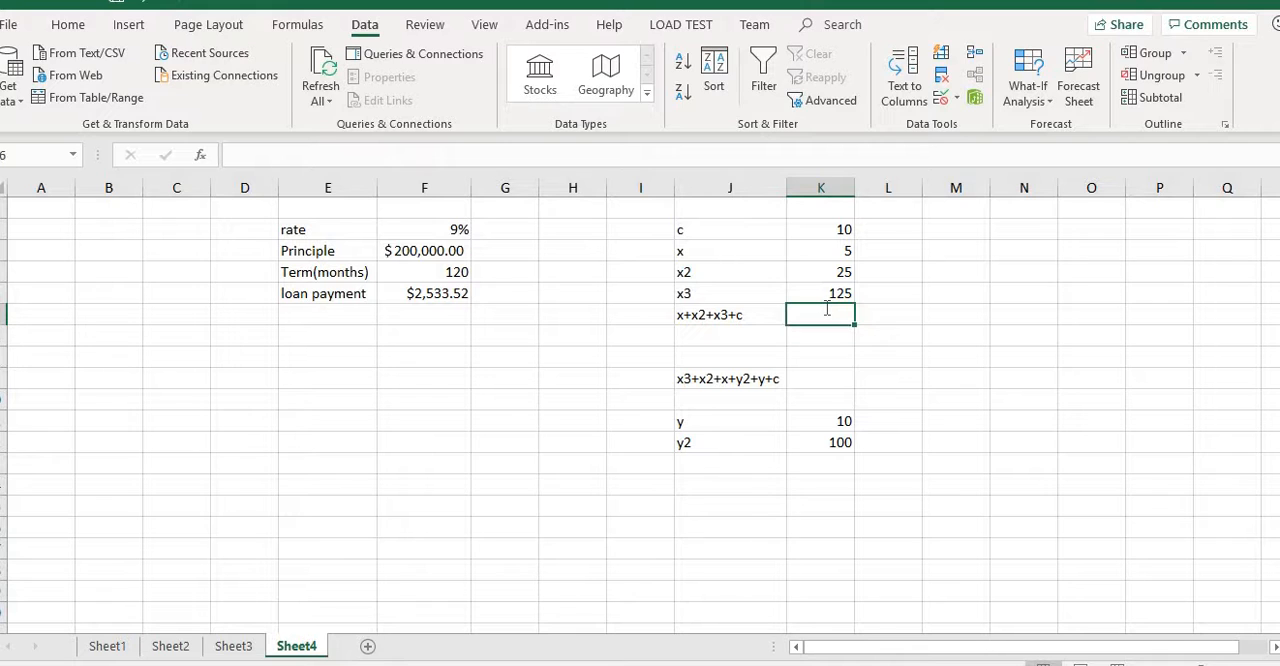
type("=s")
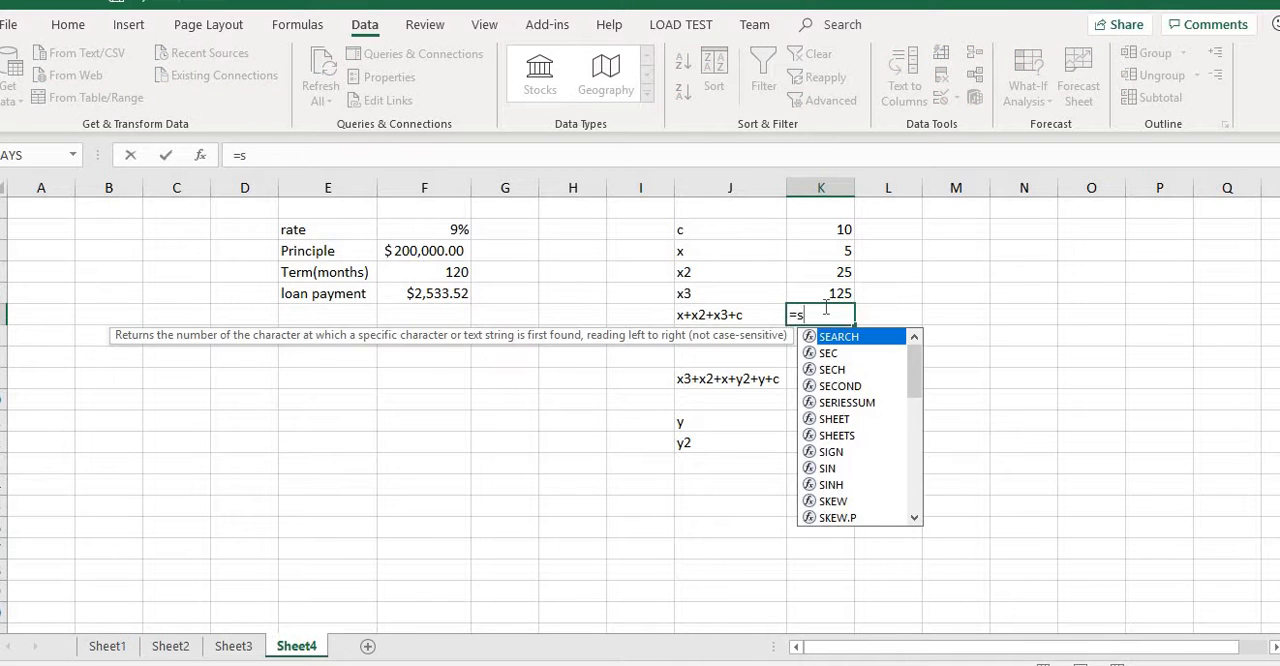
type("um")
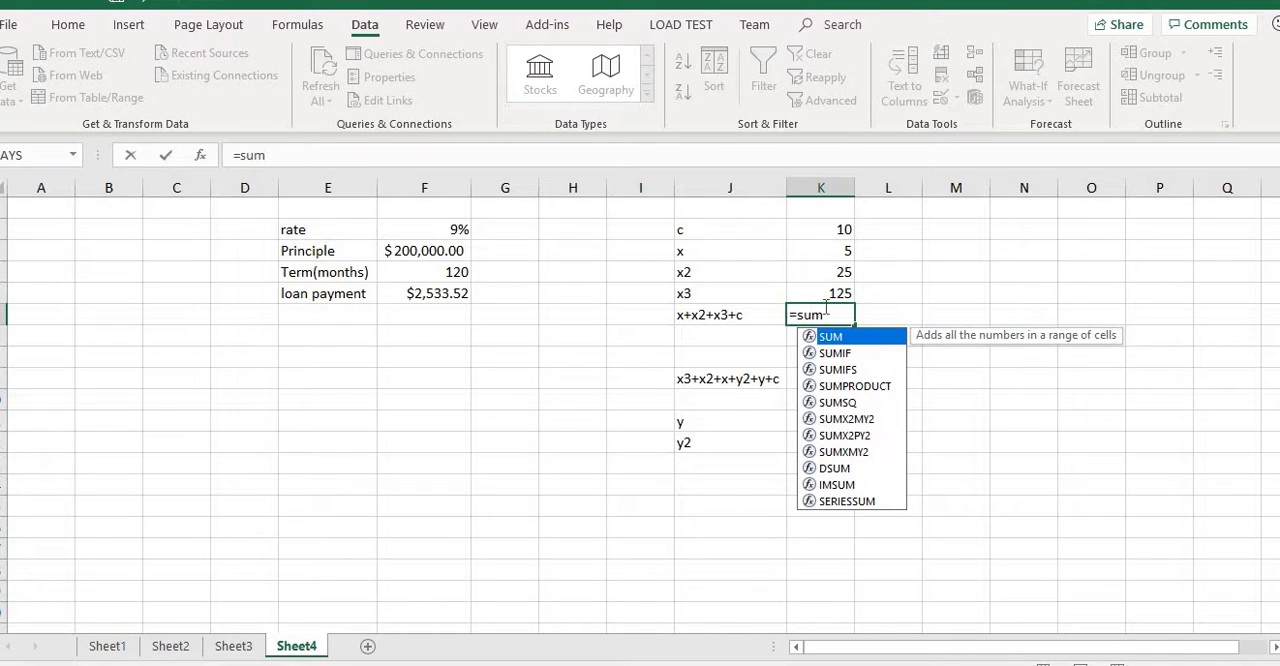
type("(")
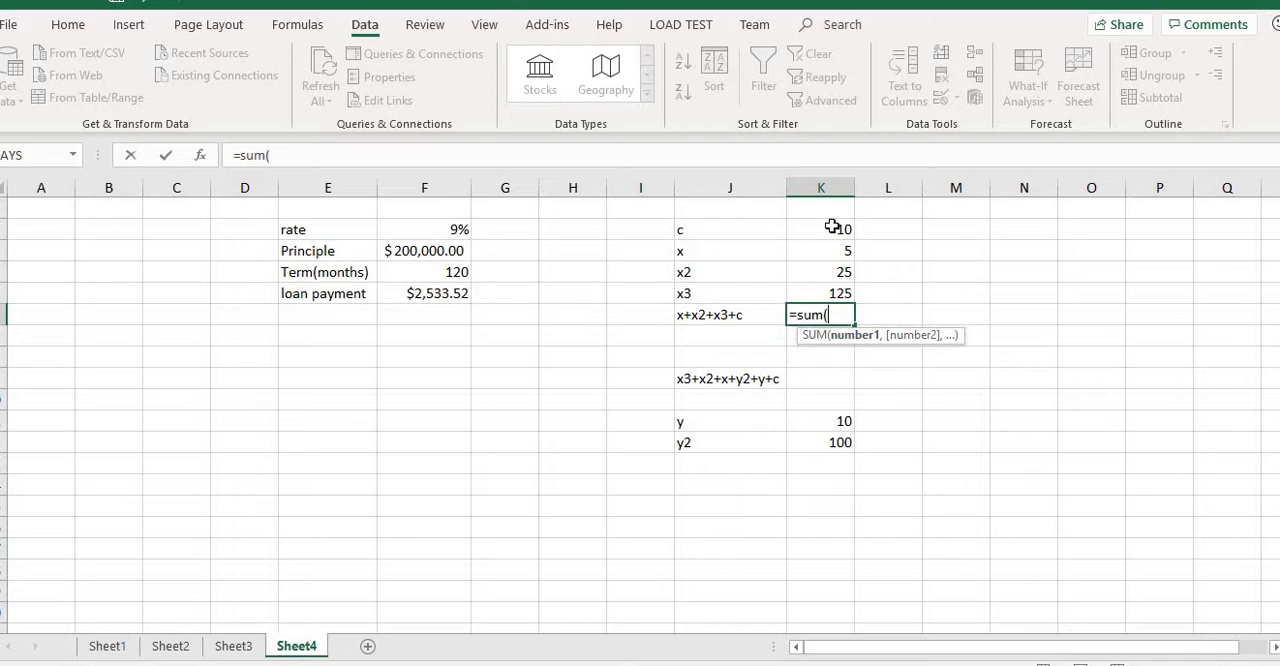
left_click_drag(830, 224, 846, 287)
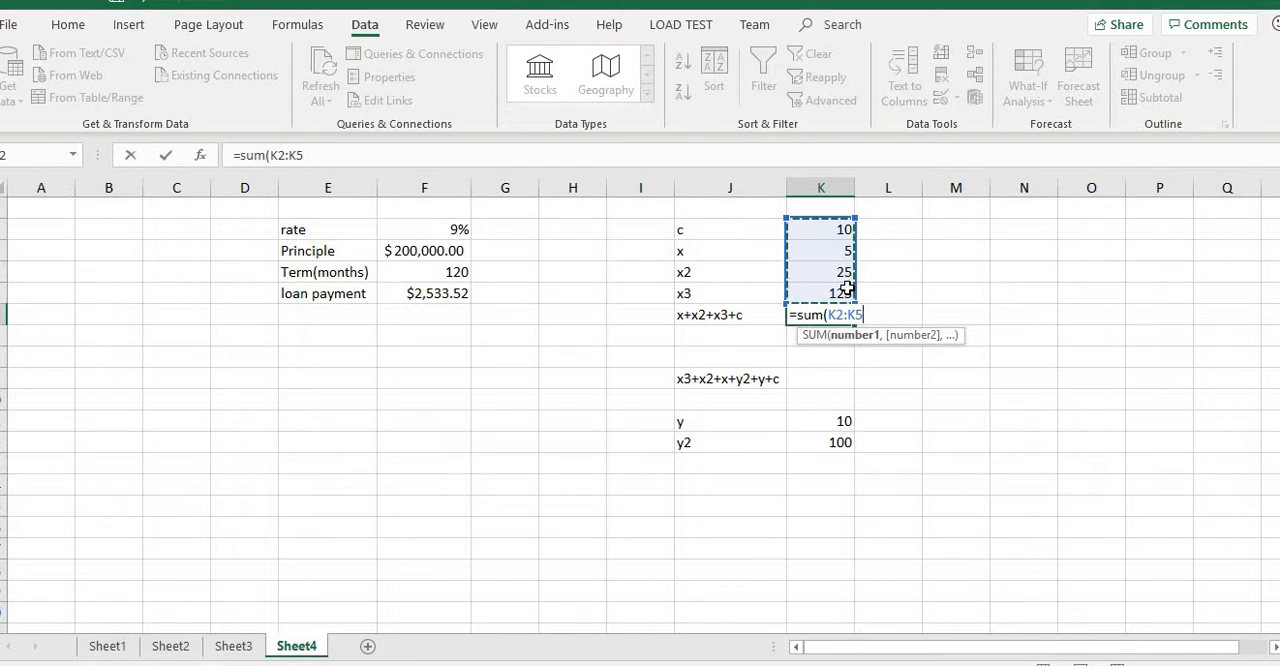
type(")")
key("Return")
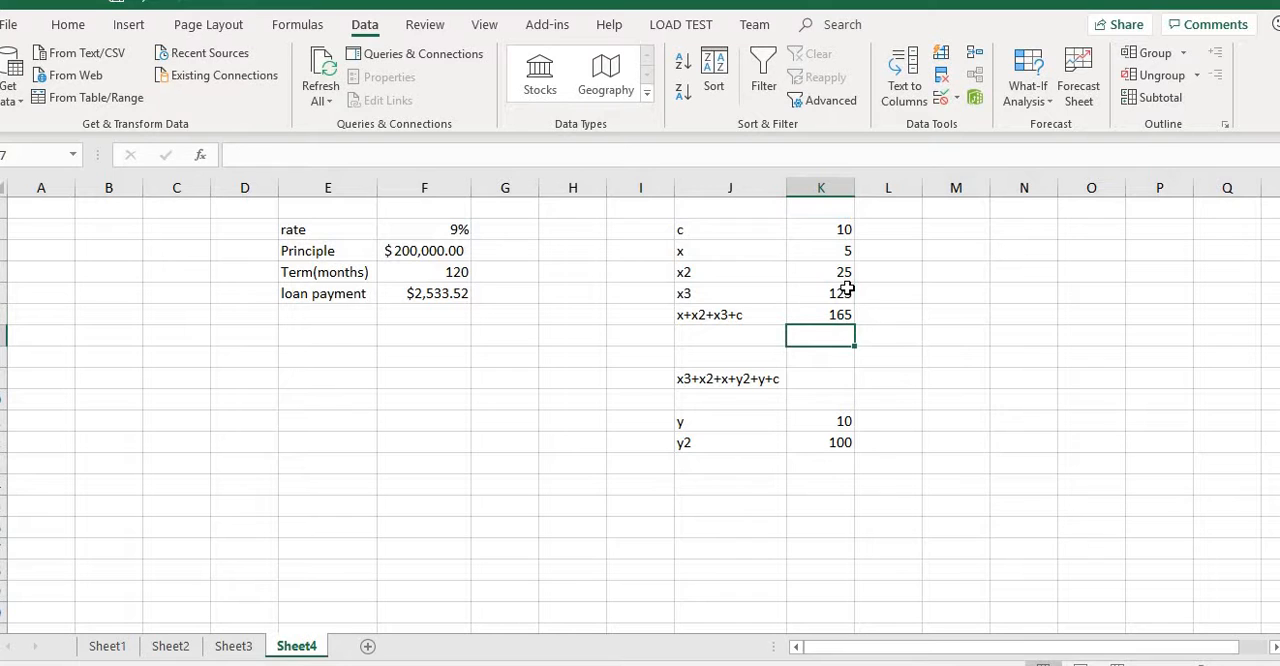
Run Goal Seek to bring K6 to 500 by changing the x value in K3, and discard the solution.
left_click(841, 313)
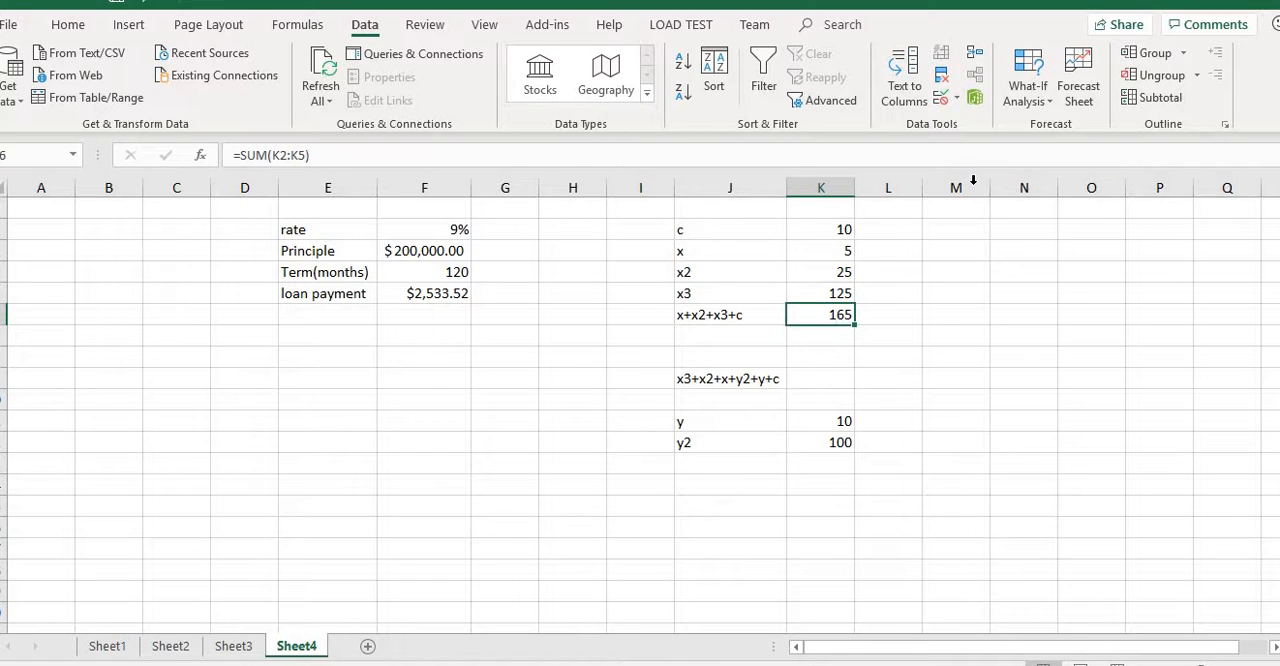
left_click(1050, 108)
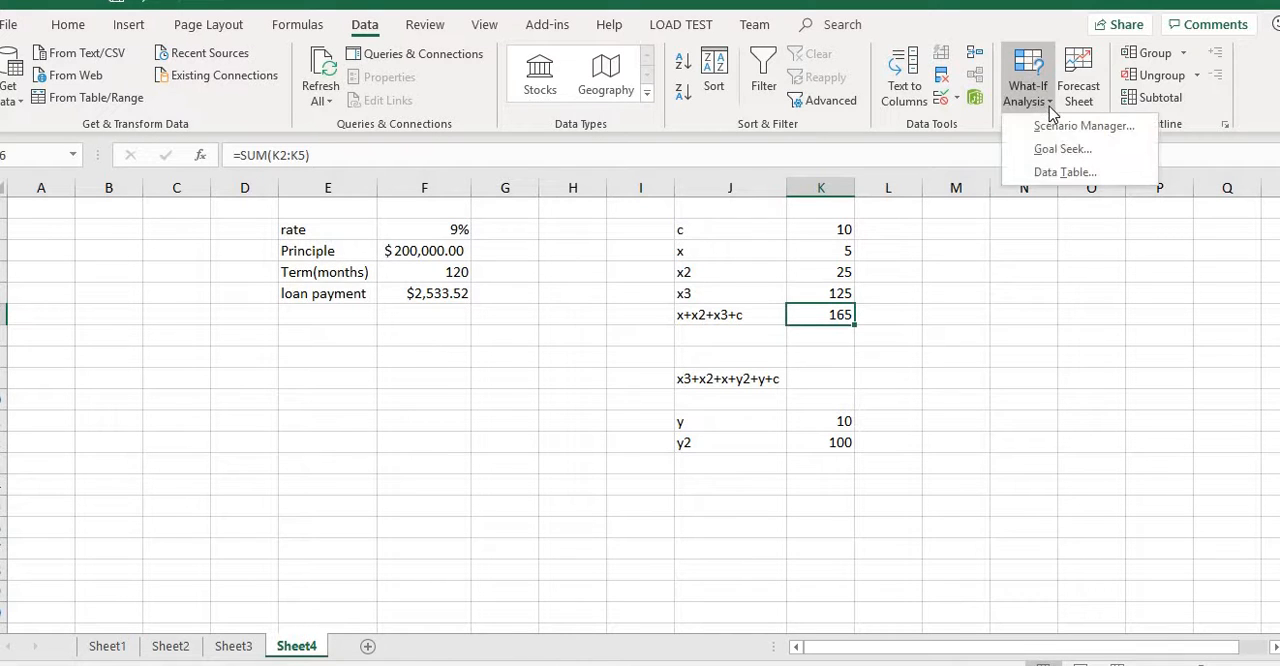
left_click(1070, 150)
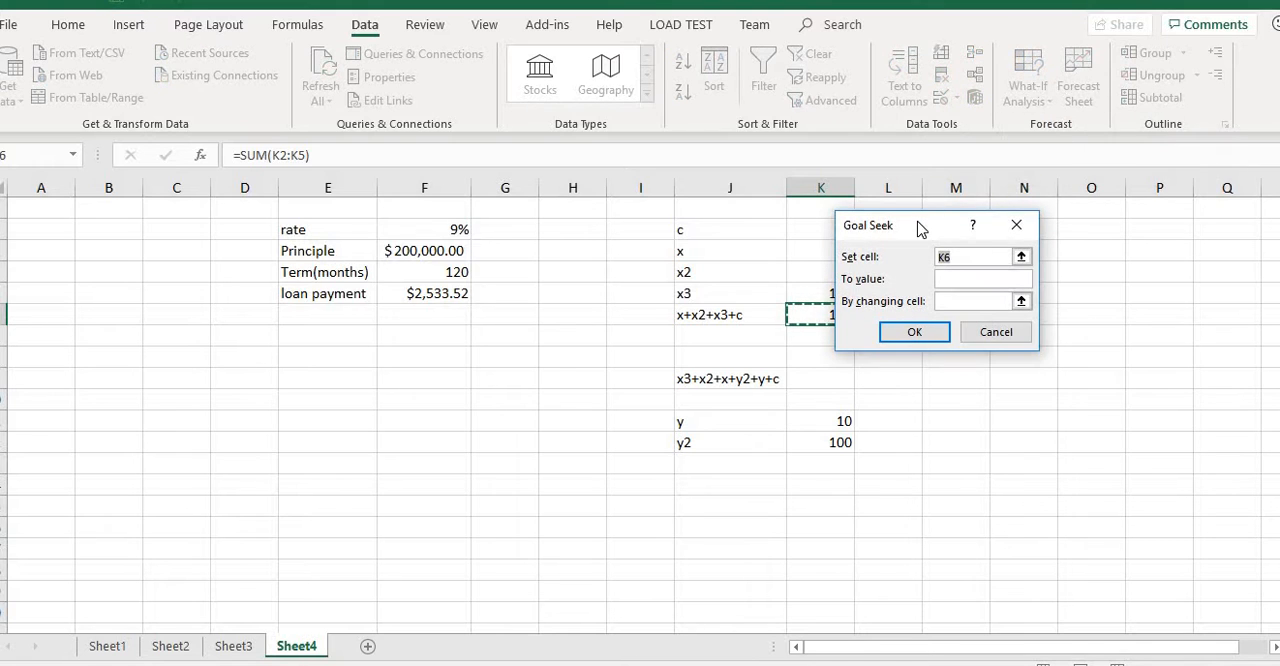
left_click_drag(966, 220, 1040, 218)
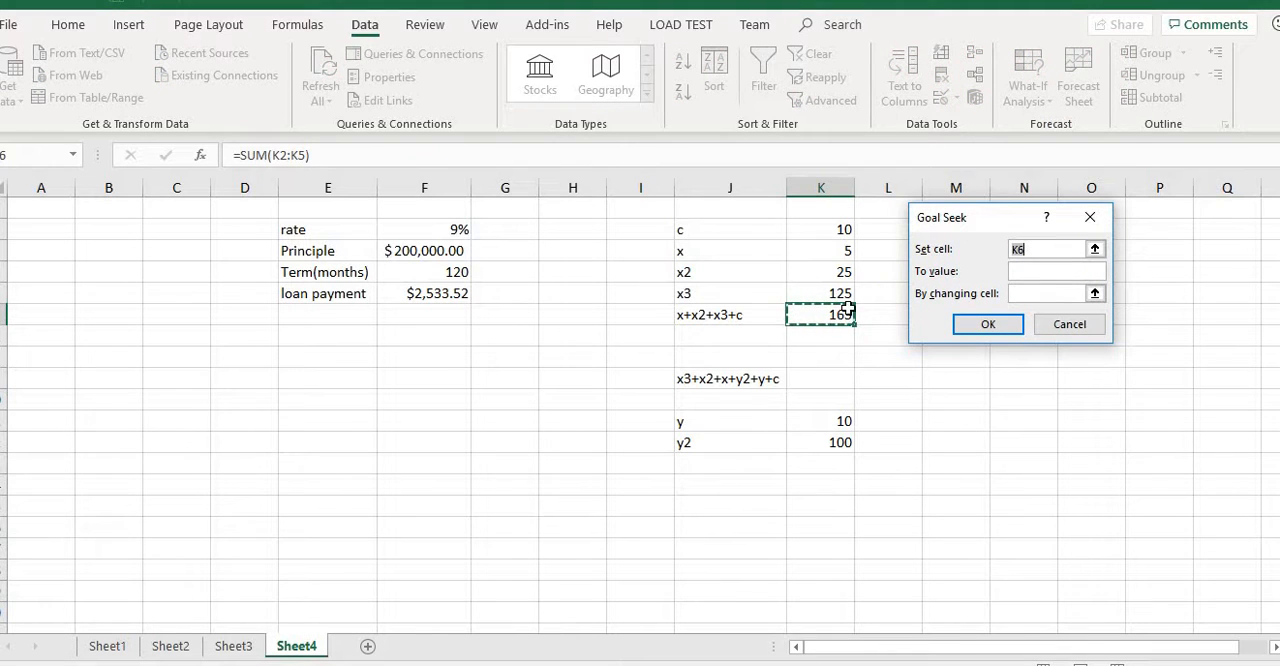
left_click(1028, 271)
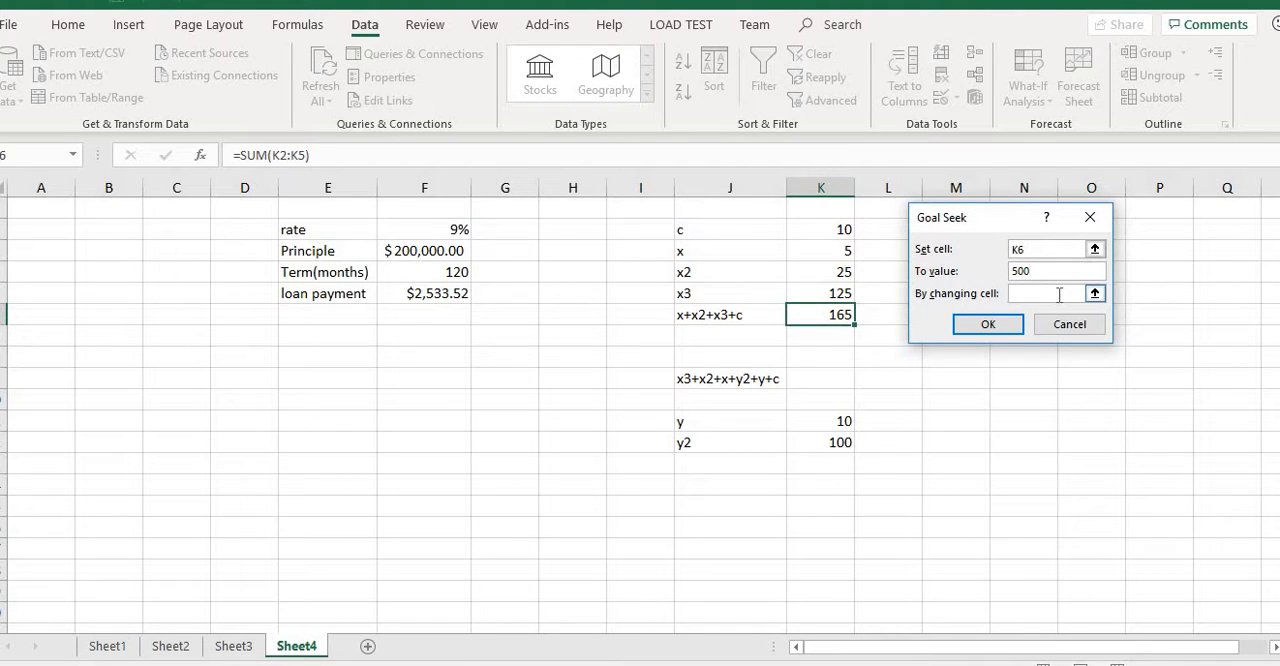
left_click(820, 250)
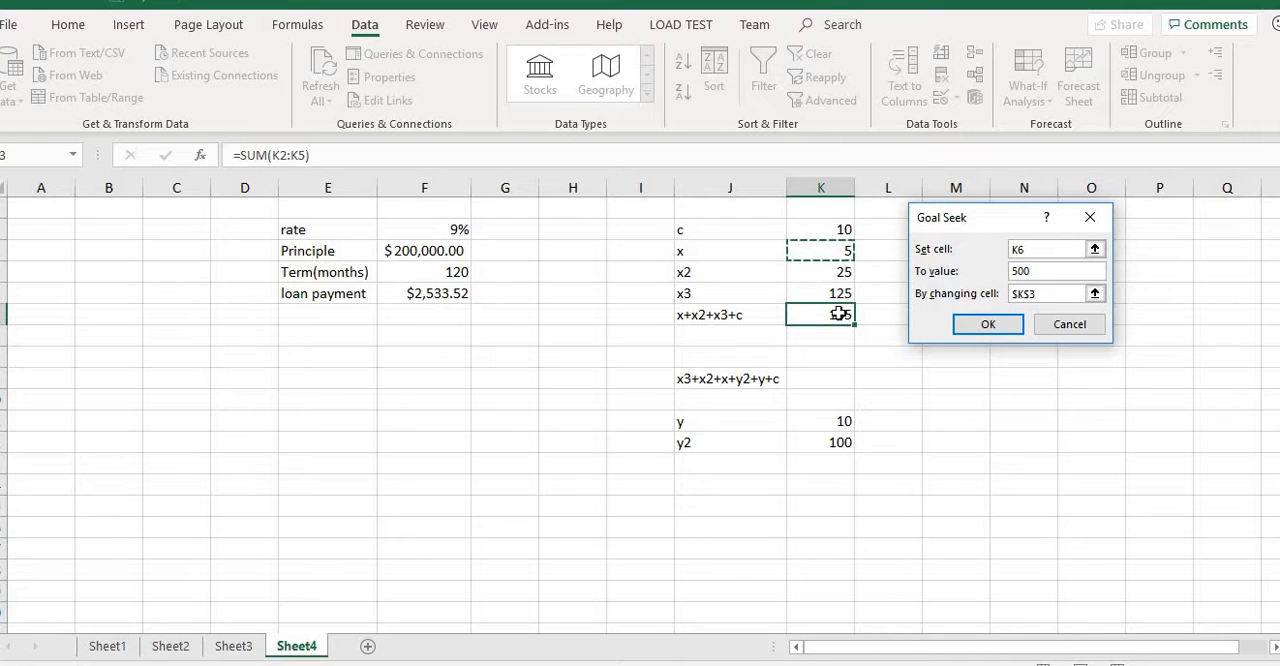
left_click(985, 323)
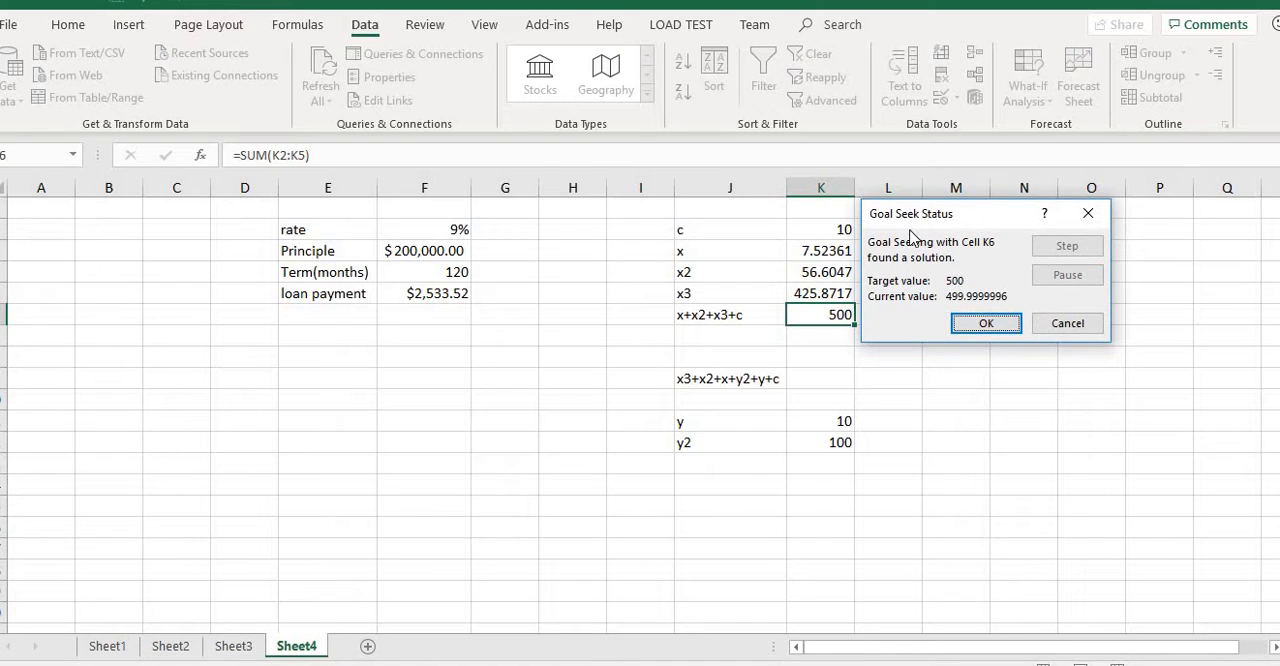
left_click_drag(913, 214, 990, 216)
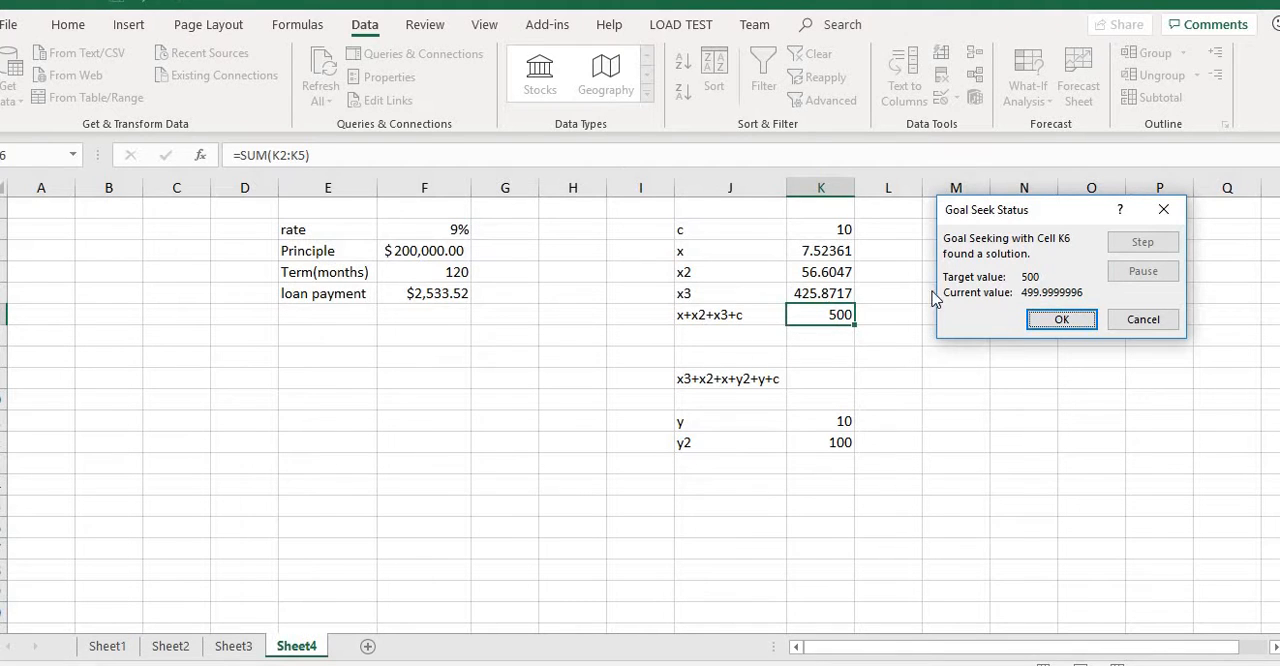
left_click(1143, 320)
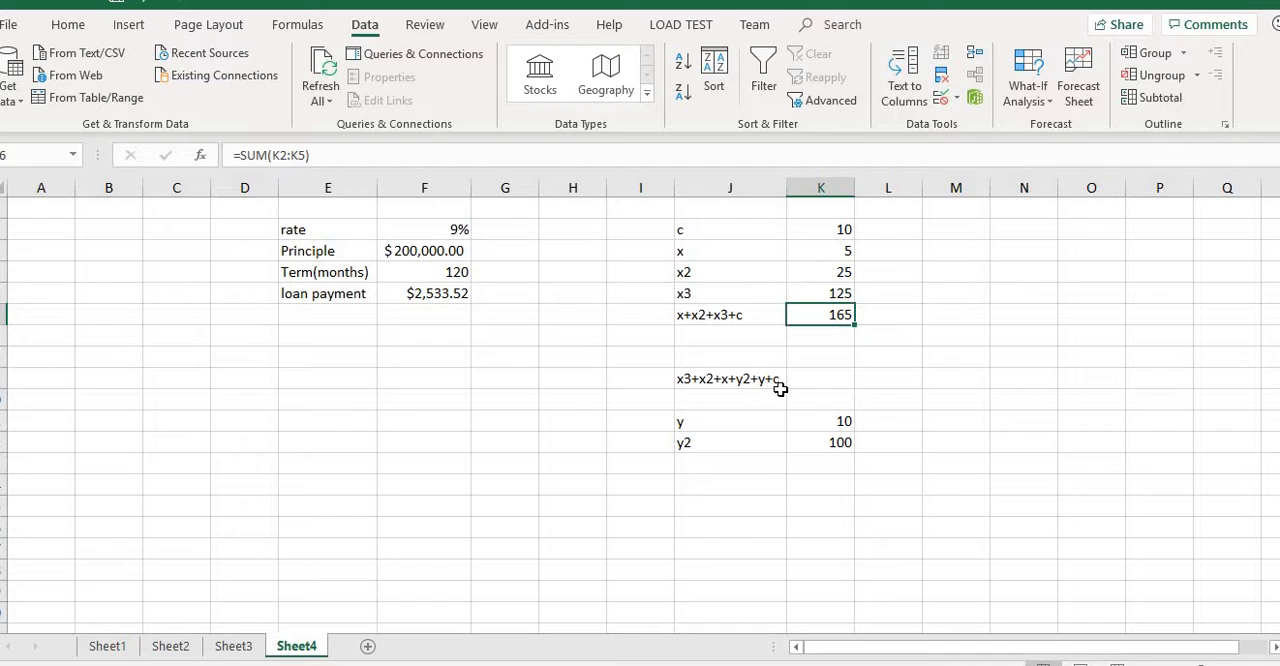
Enter the formula =SUM(K2:K6)+K11+K12 in cell K9, beside the x3+x2+x+y2+y+c label.
left_click(821, 377)
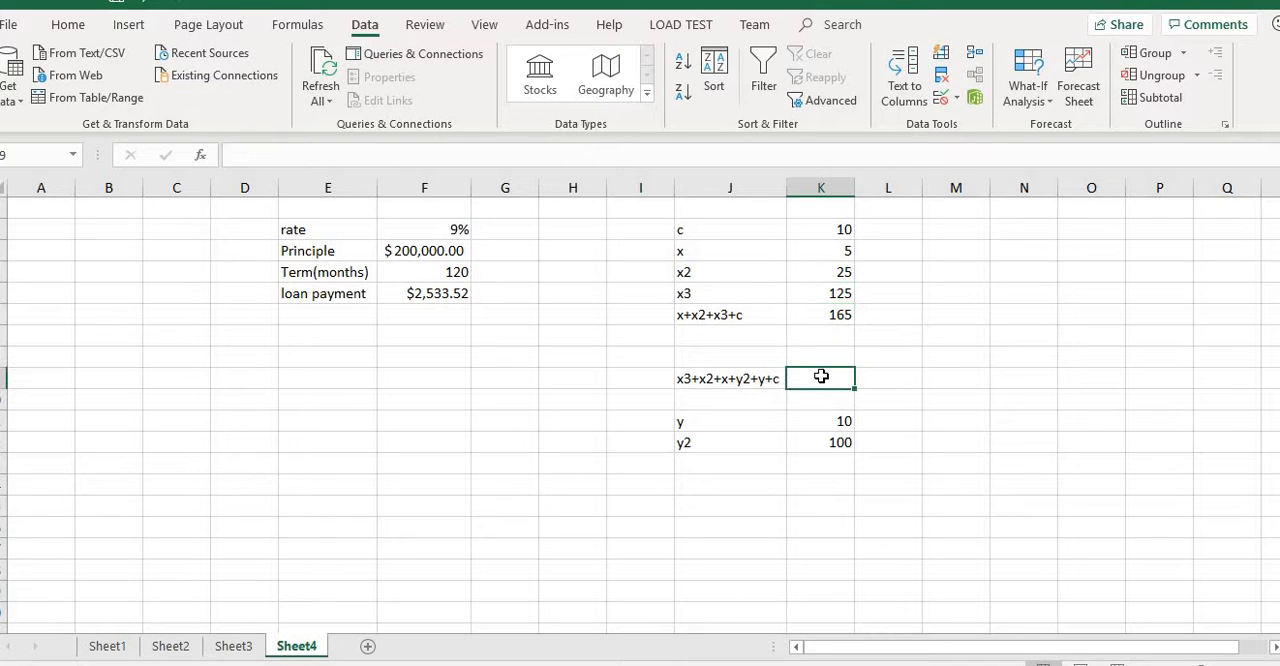
type("=")
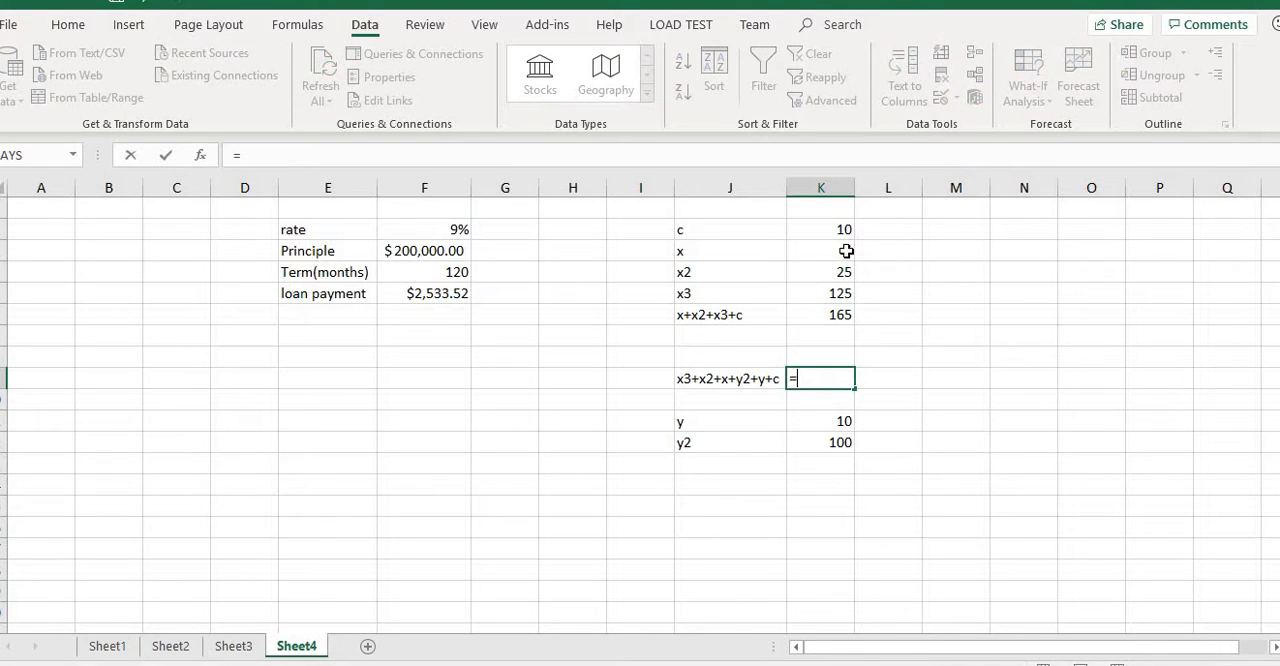
type("sum")
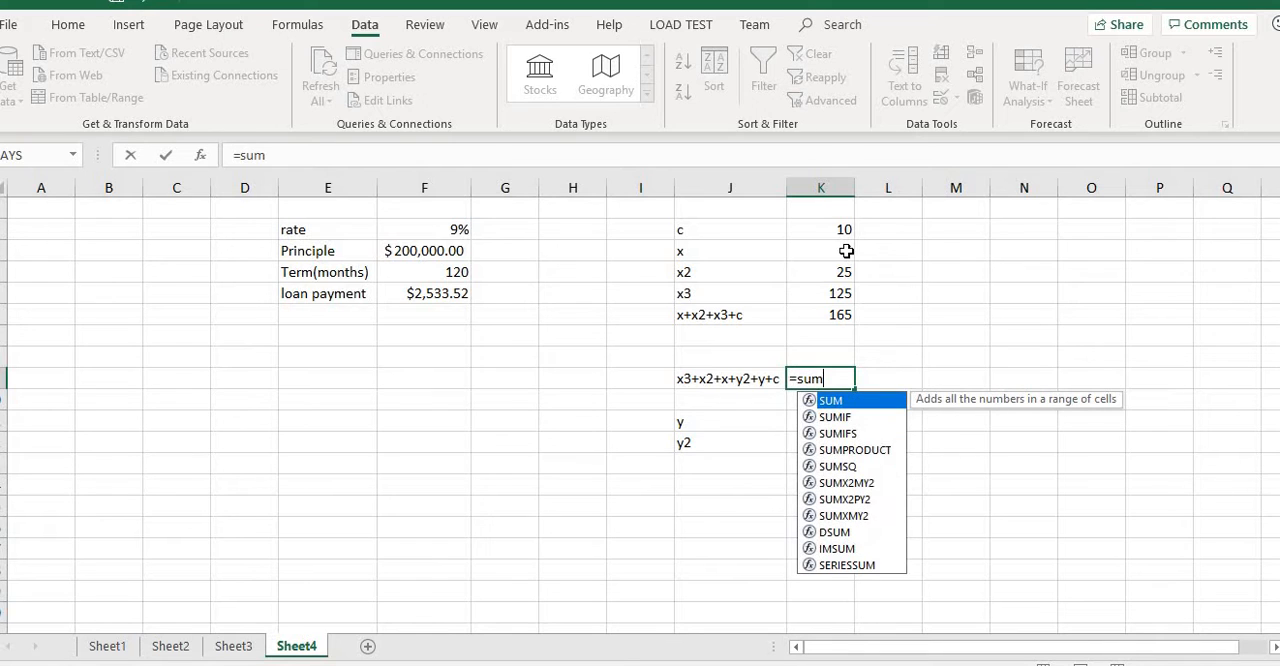
type("(")
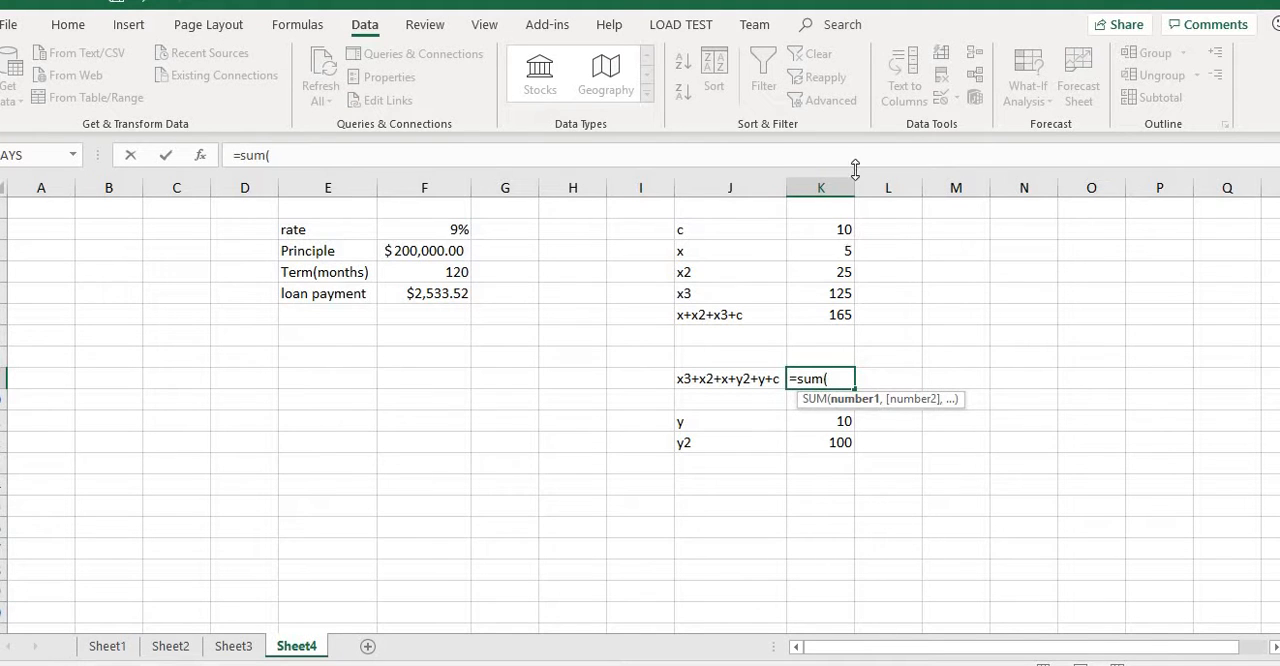
left_click_drag(841, 231, 848, 309)
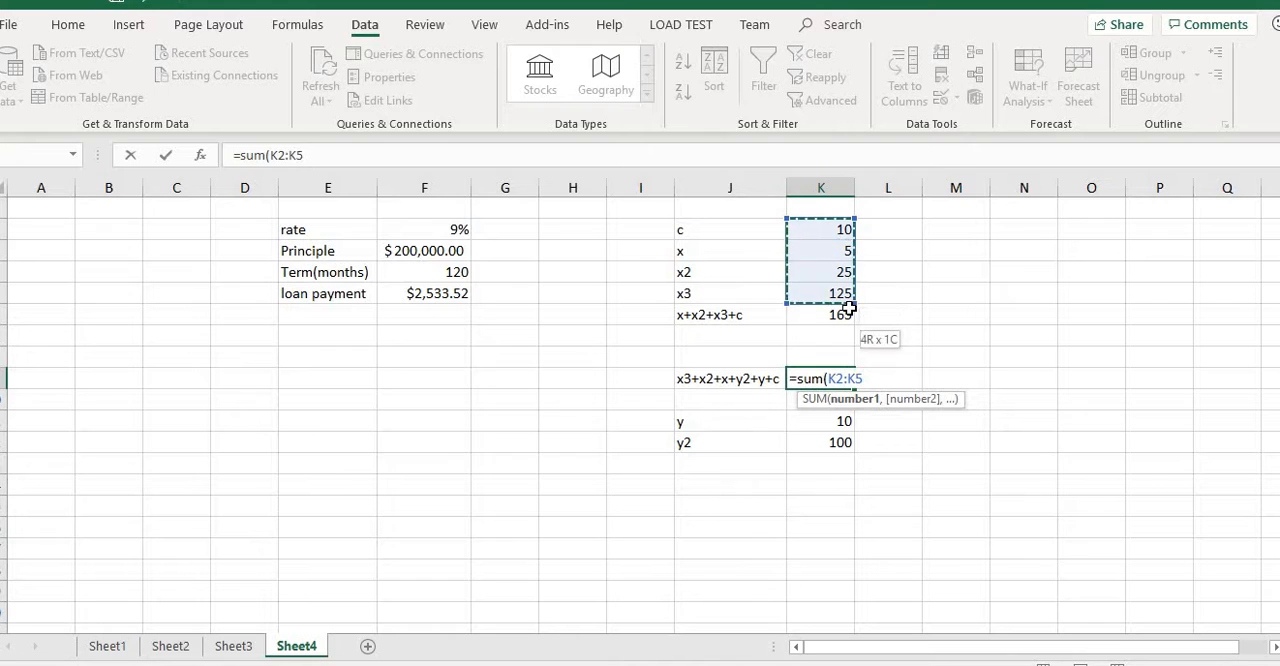
type(")+")
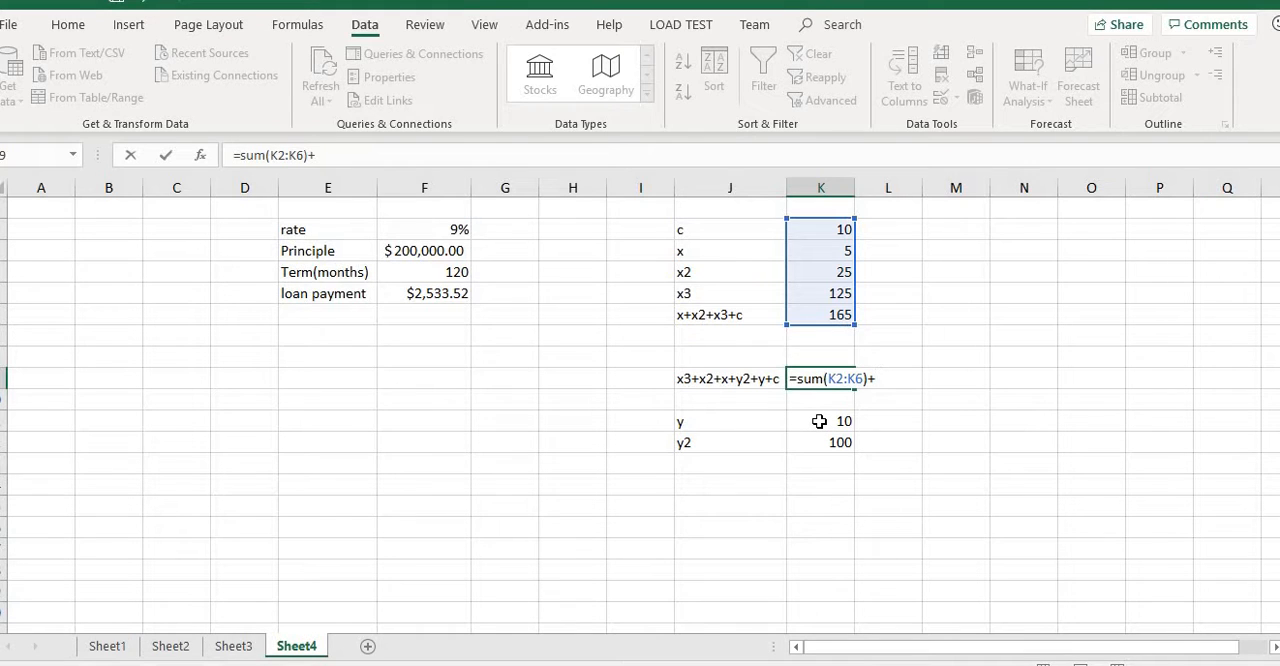
left_click(819, 421)
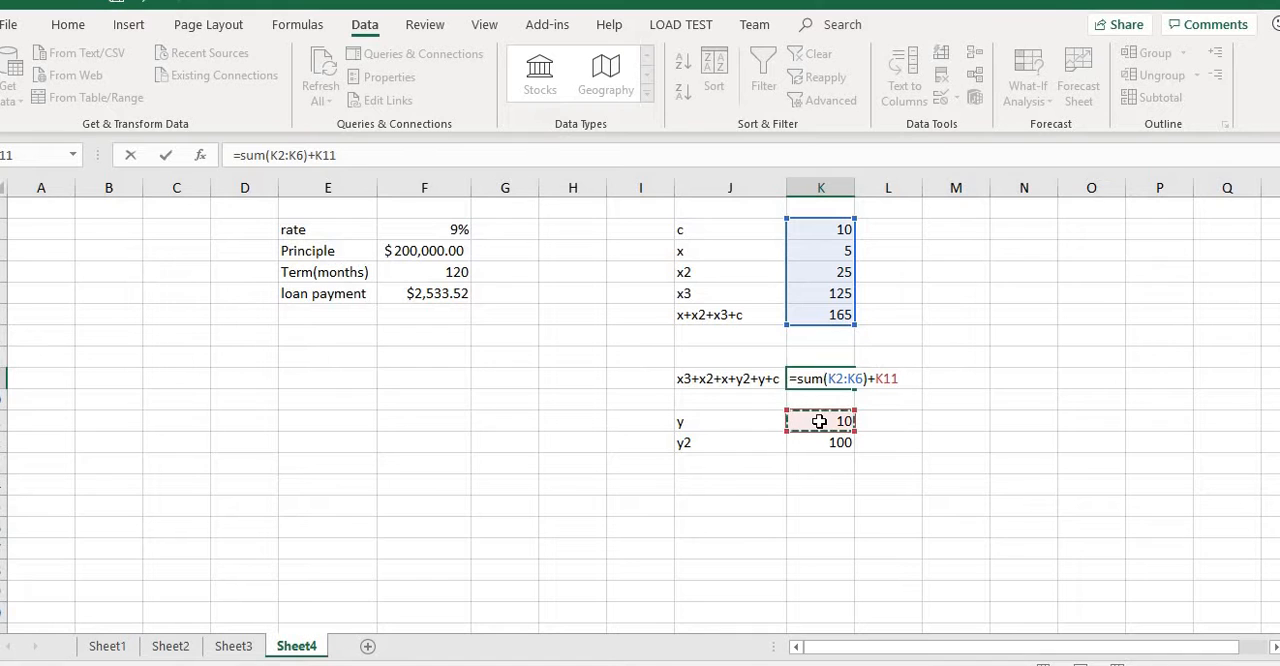
type("+")
left_click(827, 445)
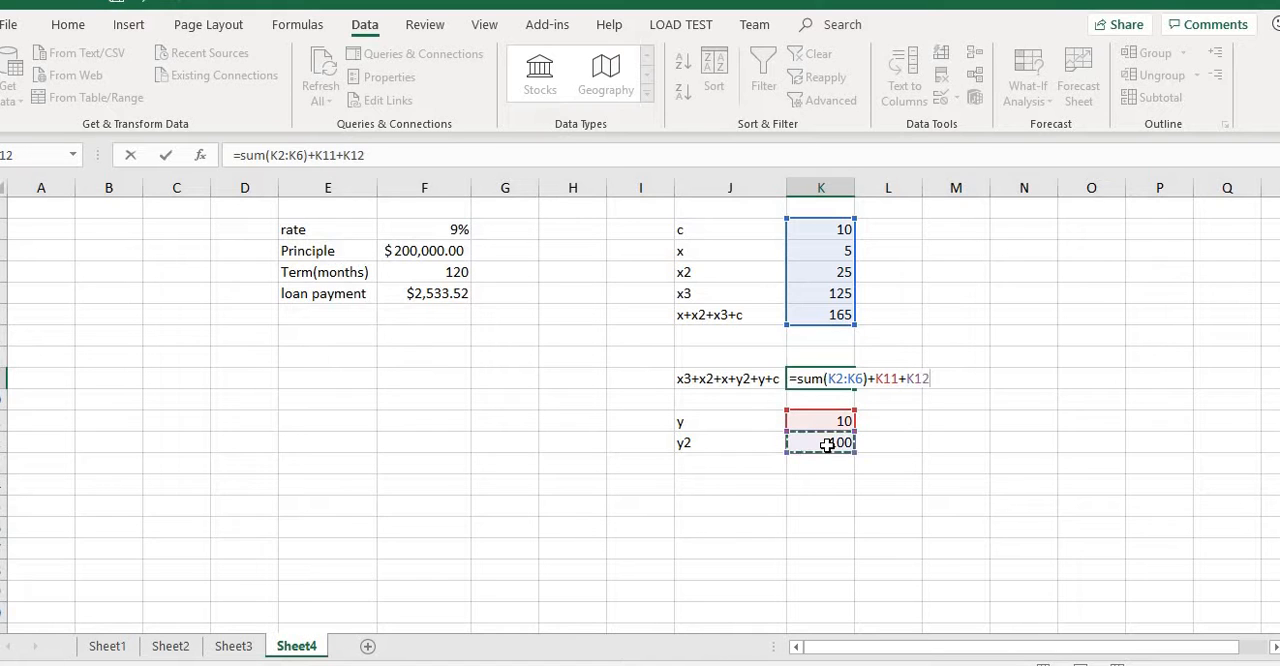
key("Return")
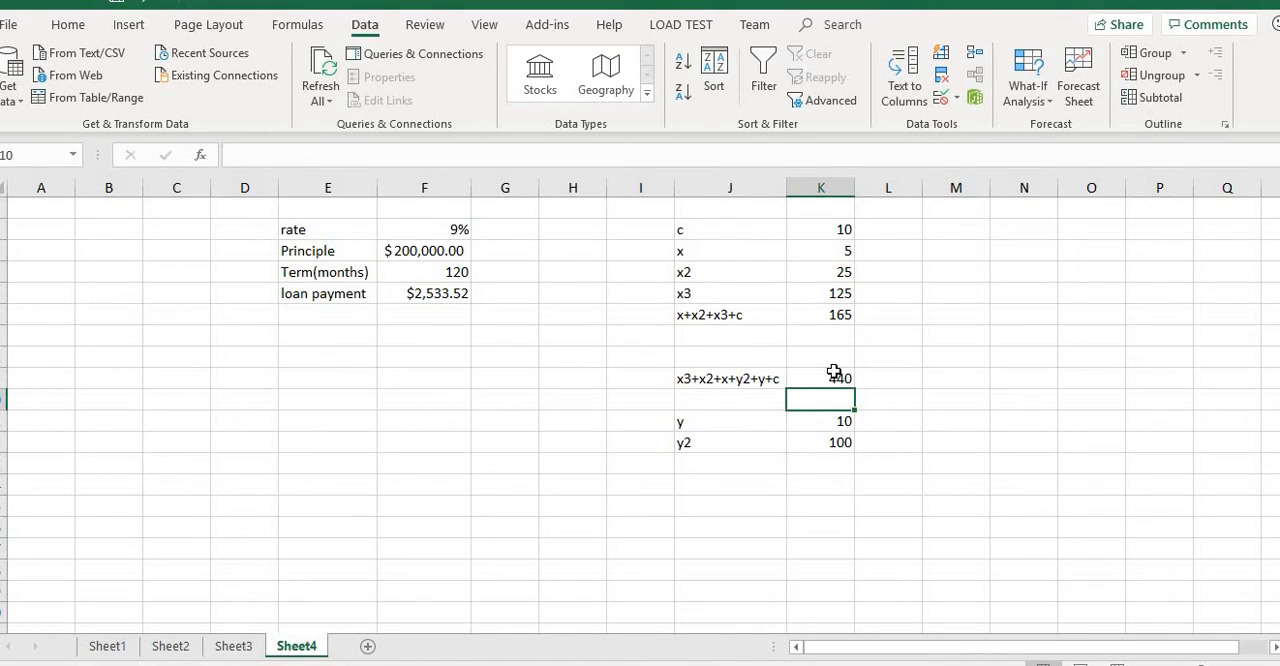
Run Goal Seek to bring K9 to 600 by changing the y value in K11, and discard the solution.
left_click(833, 376)
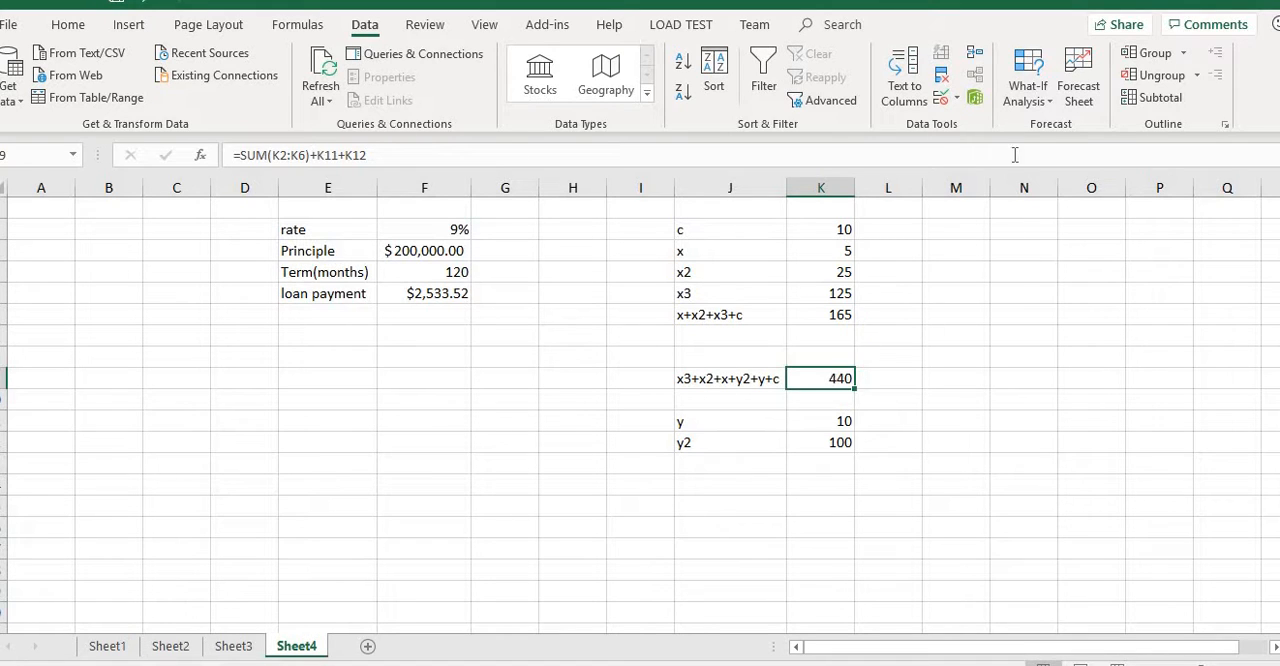
left_click(1041, 103)
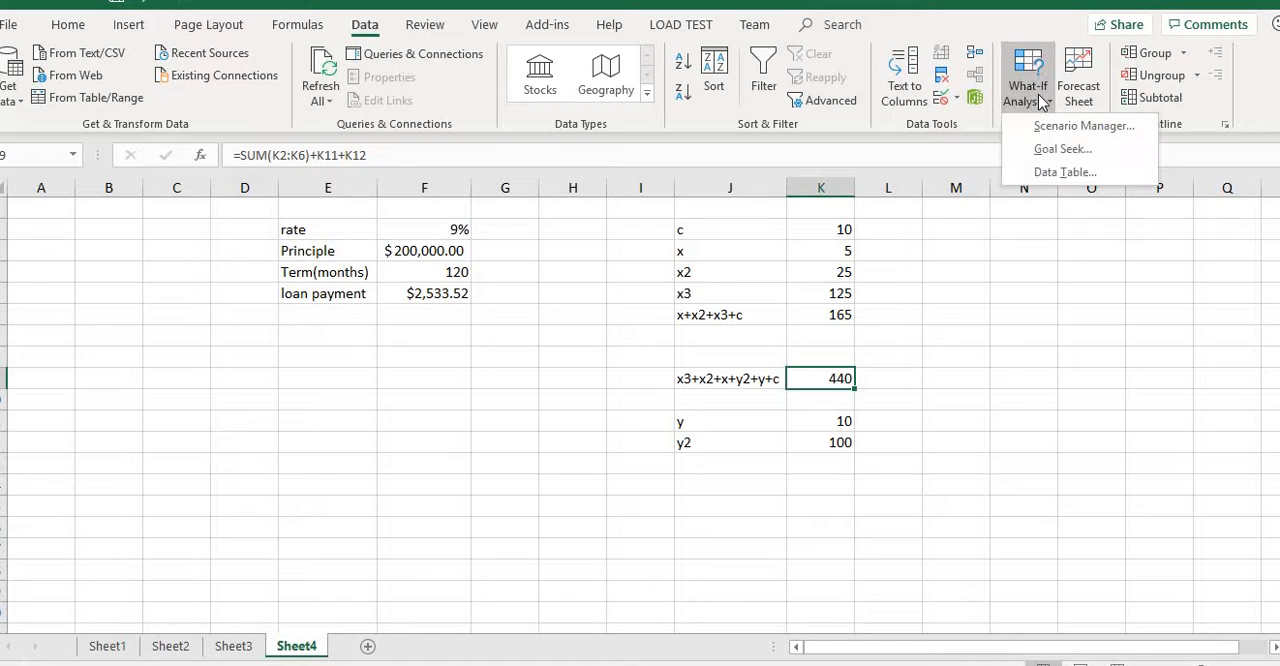
left_click(1045, 150)
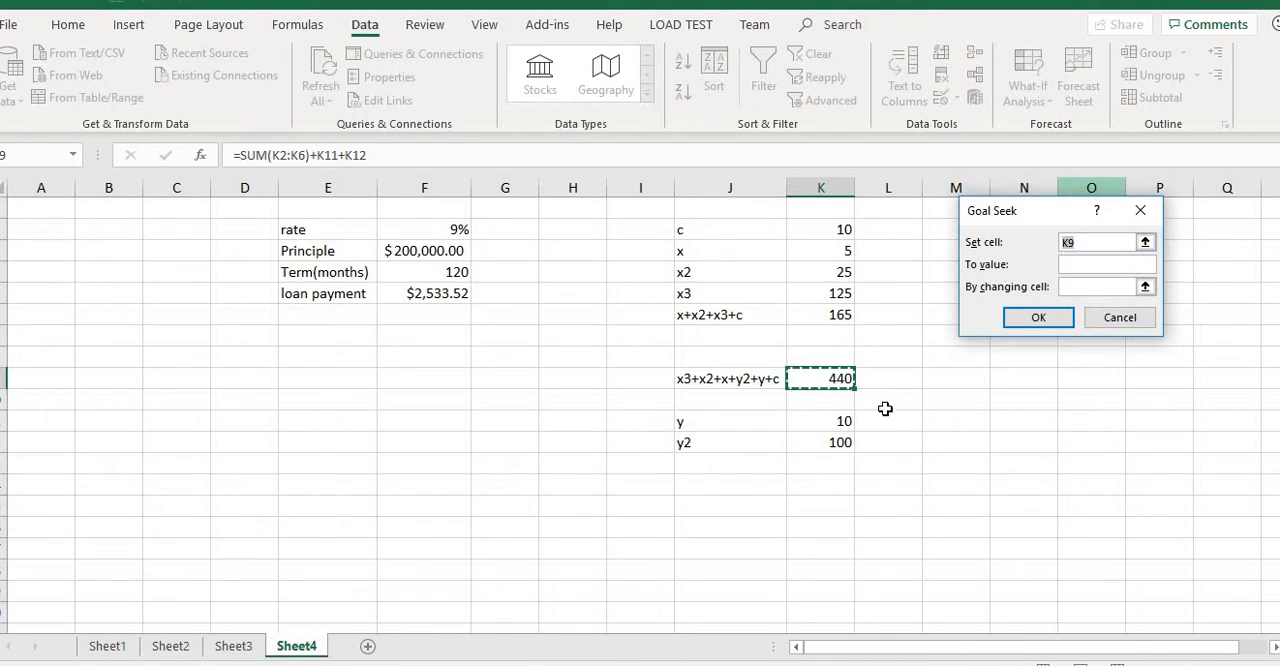
left_click(1074, 266)
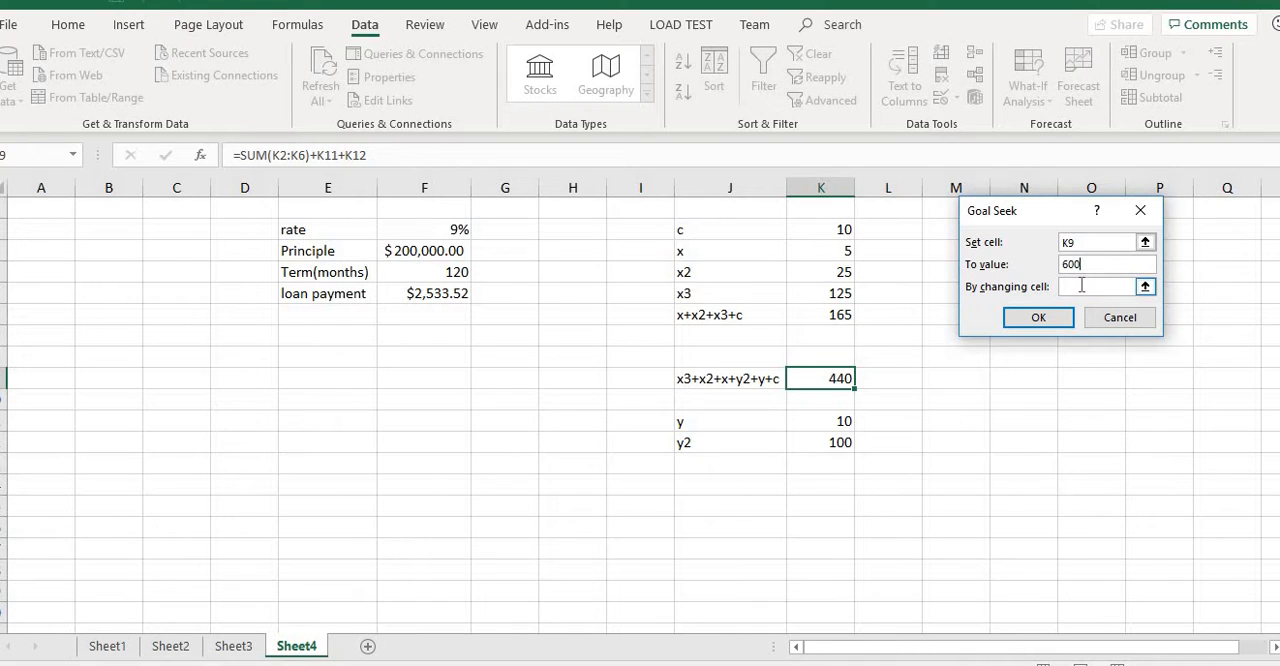
left_click(1081, 285)
left_click(808, 420)
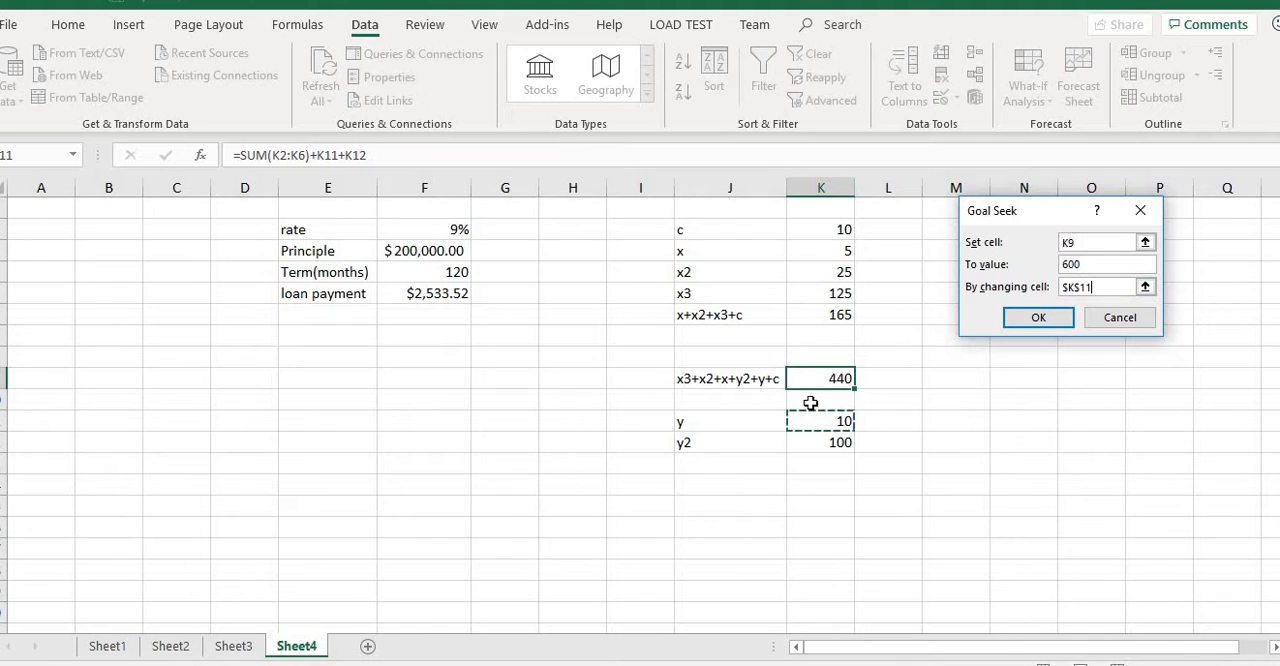
left_click(1027, 316)
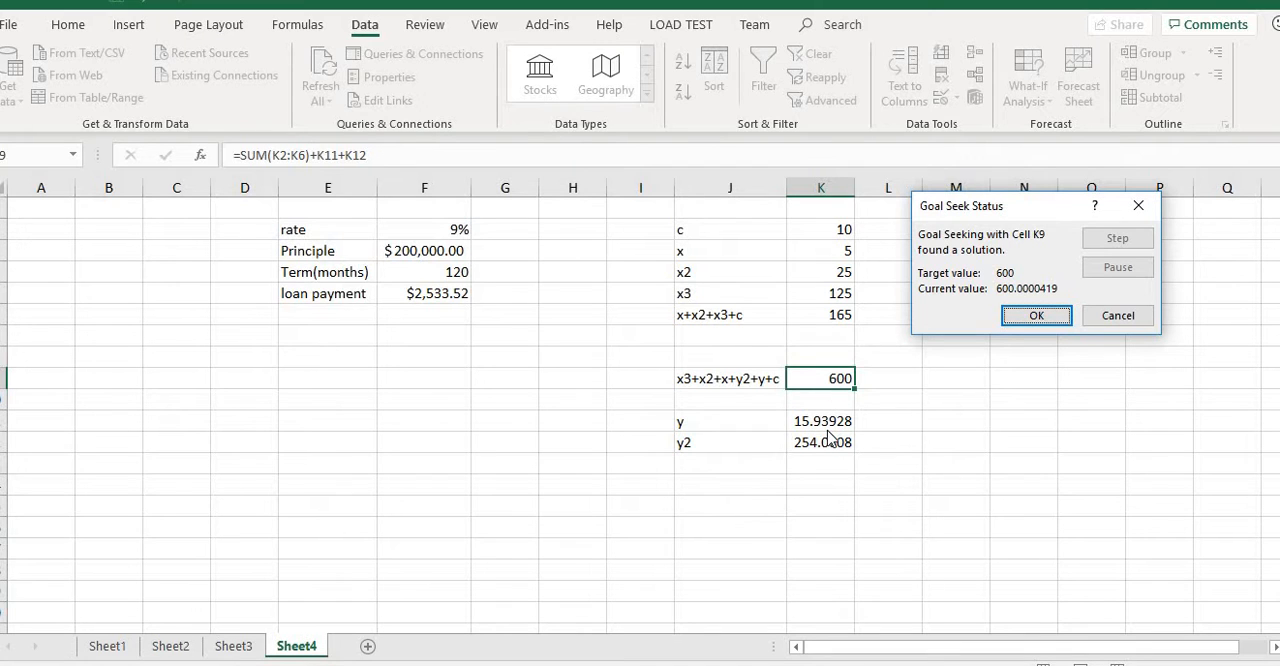
left_click(1133, 317)
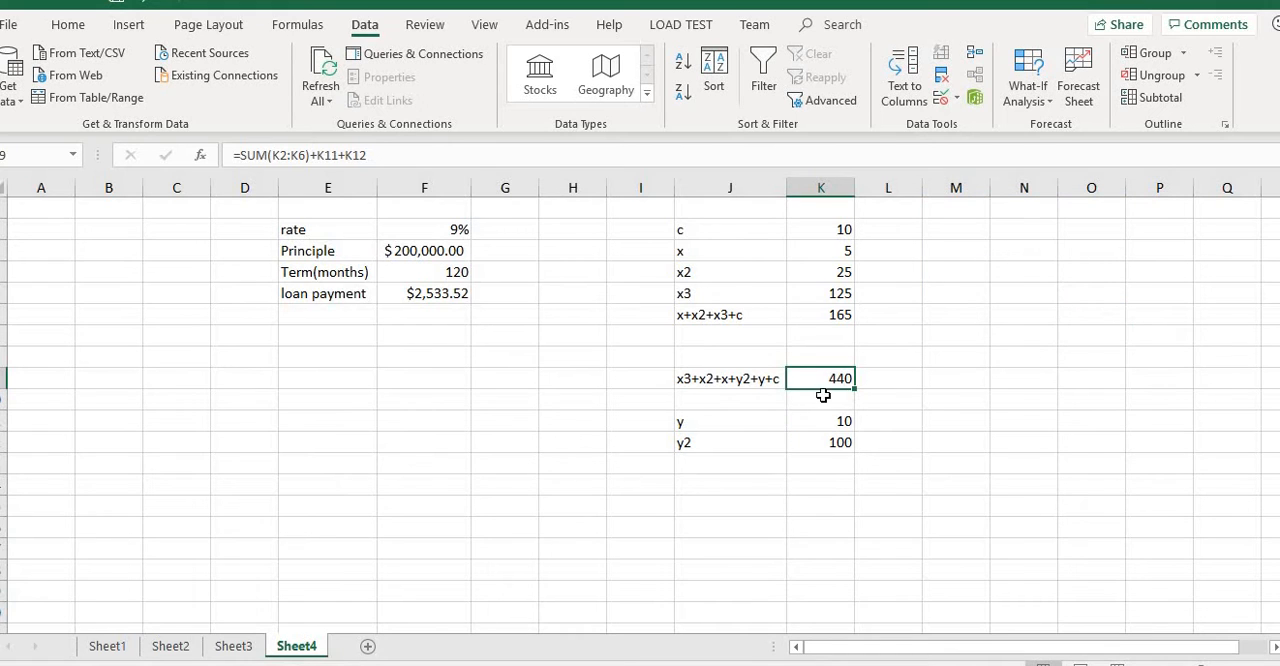
Run Goal Seek to bring K9 to 500 by changing the x value in K3, and keep the solution.
left_click(1027, 95)
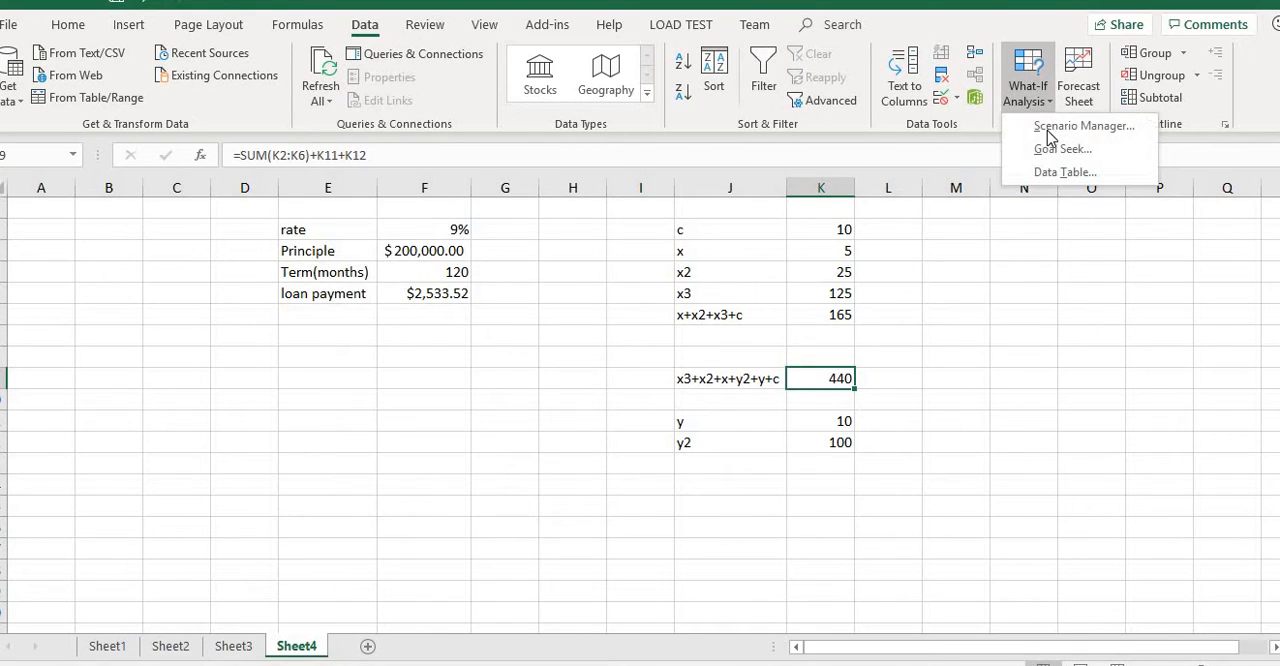
left_click(1052, 149)
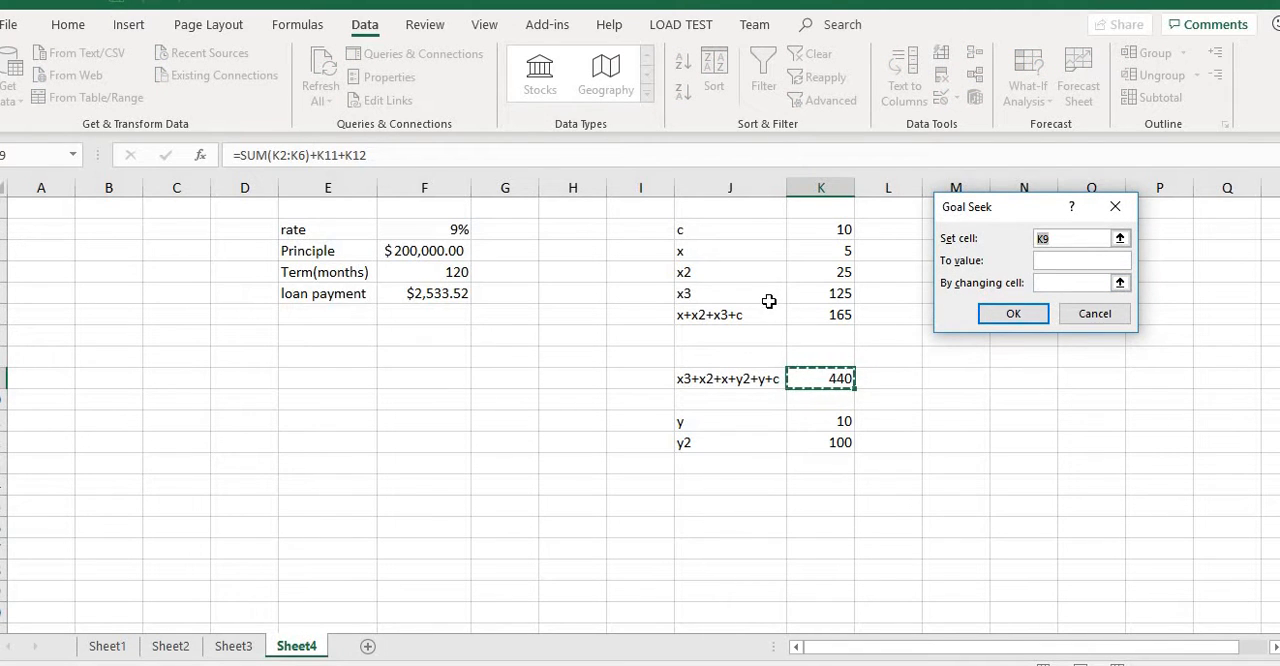
left_click(1052, 261)
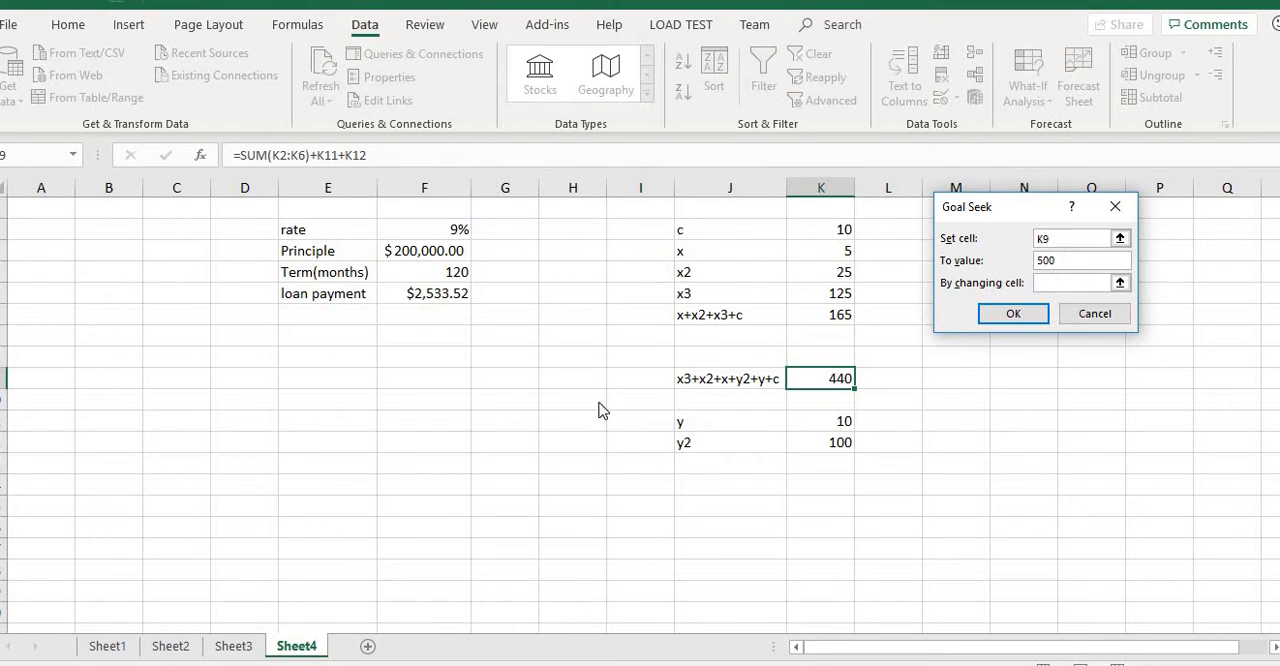
left_click(1062, 283)
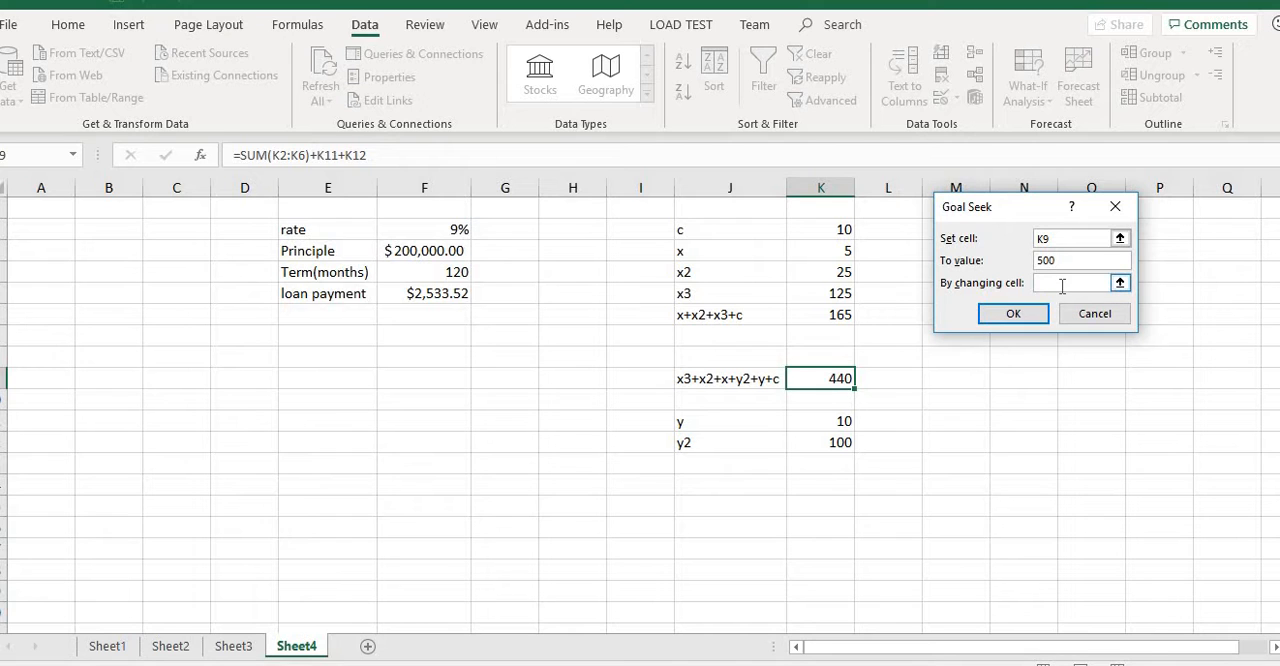
left_click(830, 251)
left_click(1013, 313)
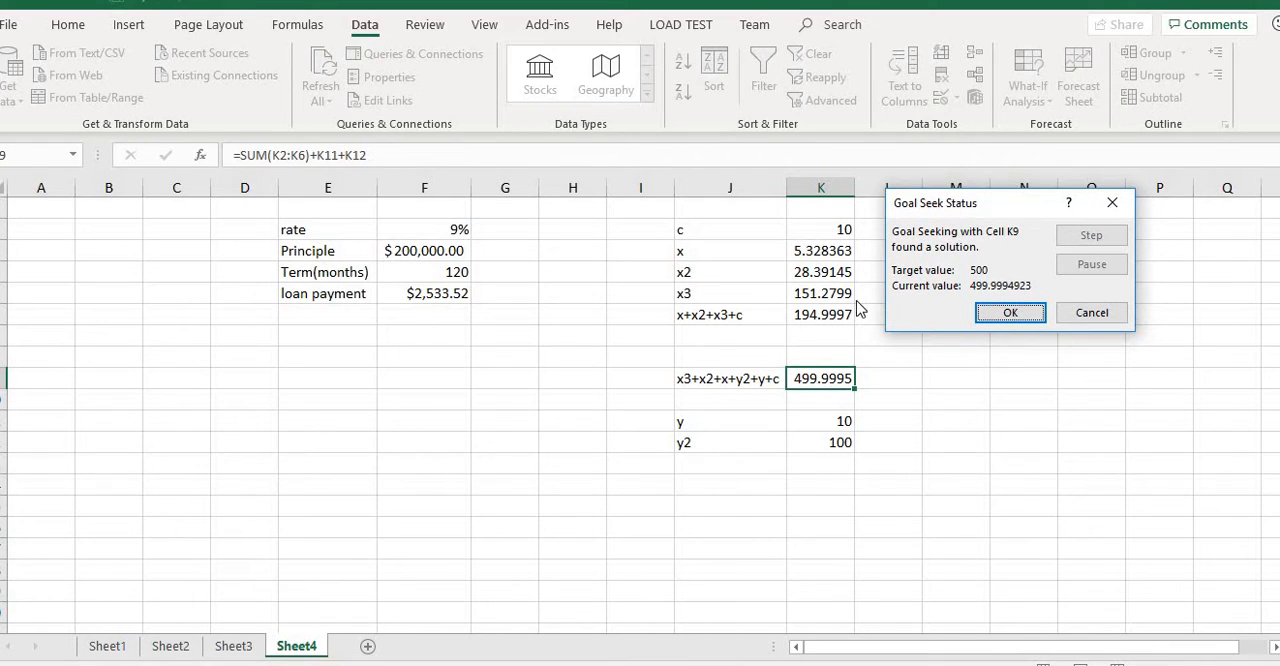
left_click(1010, 313)
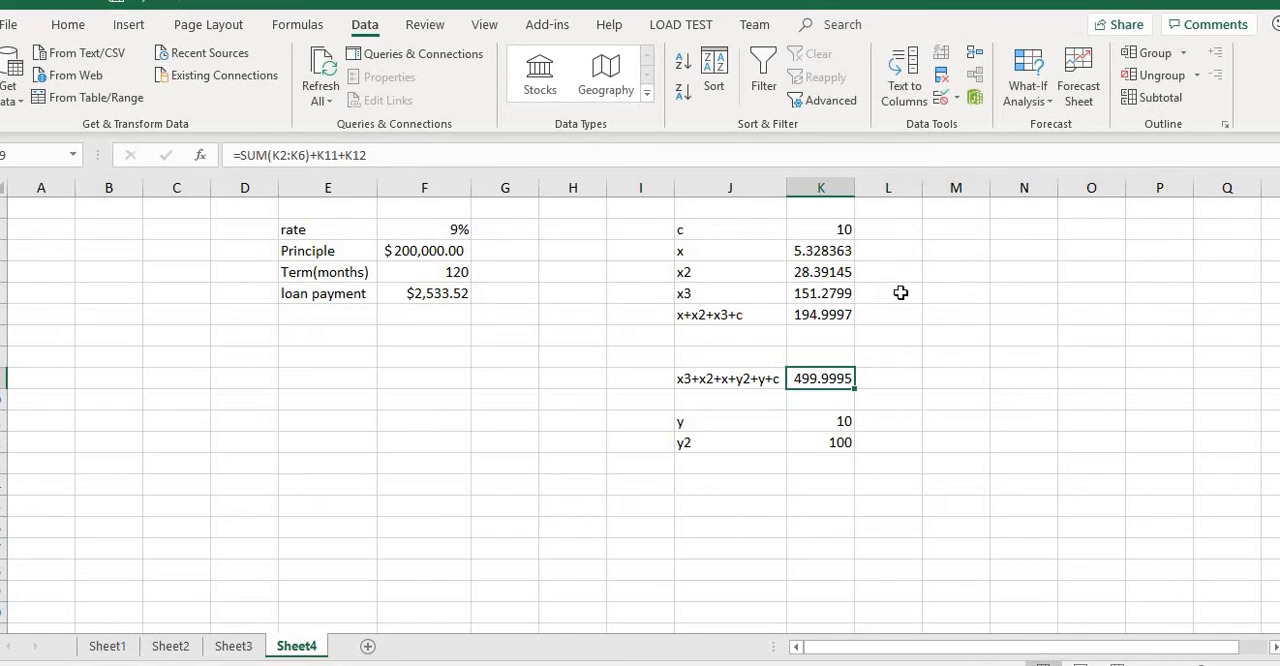
Examine the loan's rate, principle and term cells and the formula behind the loan payment in F5.
left_click(441, 356)
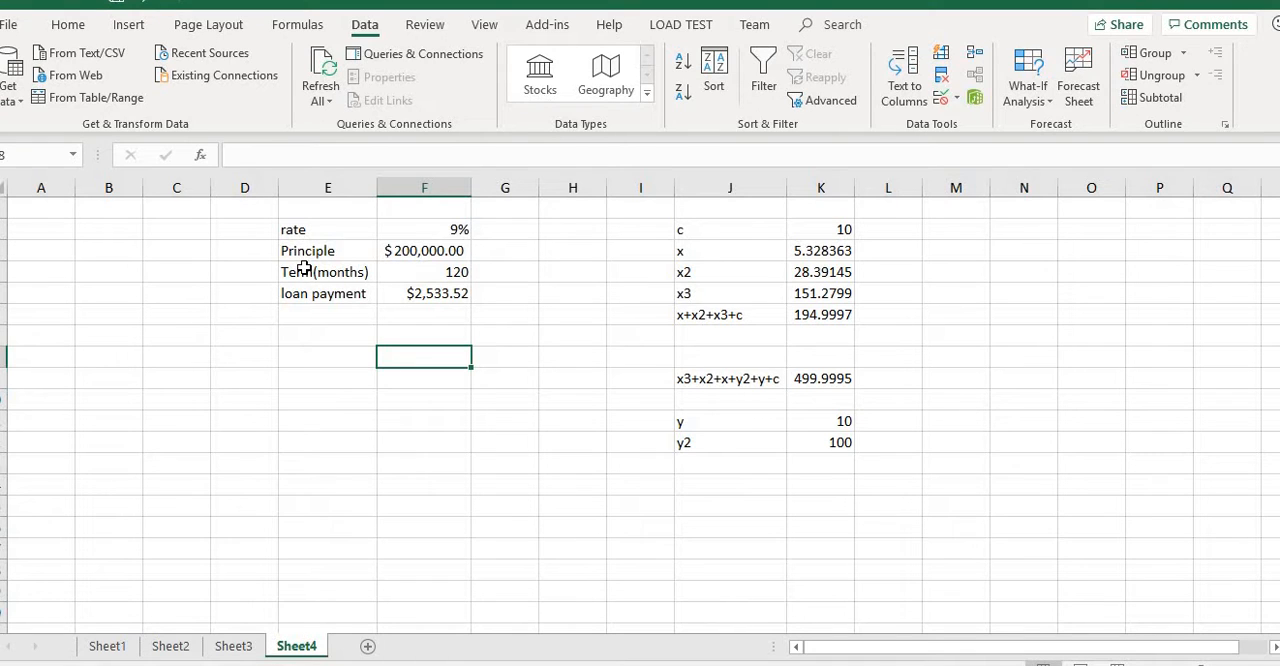
left_click(420, 230)
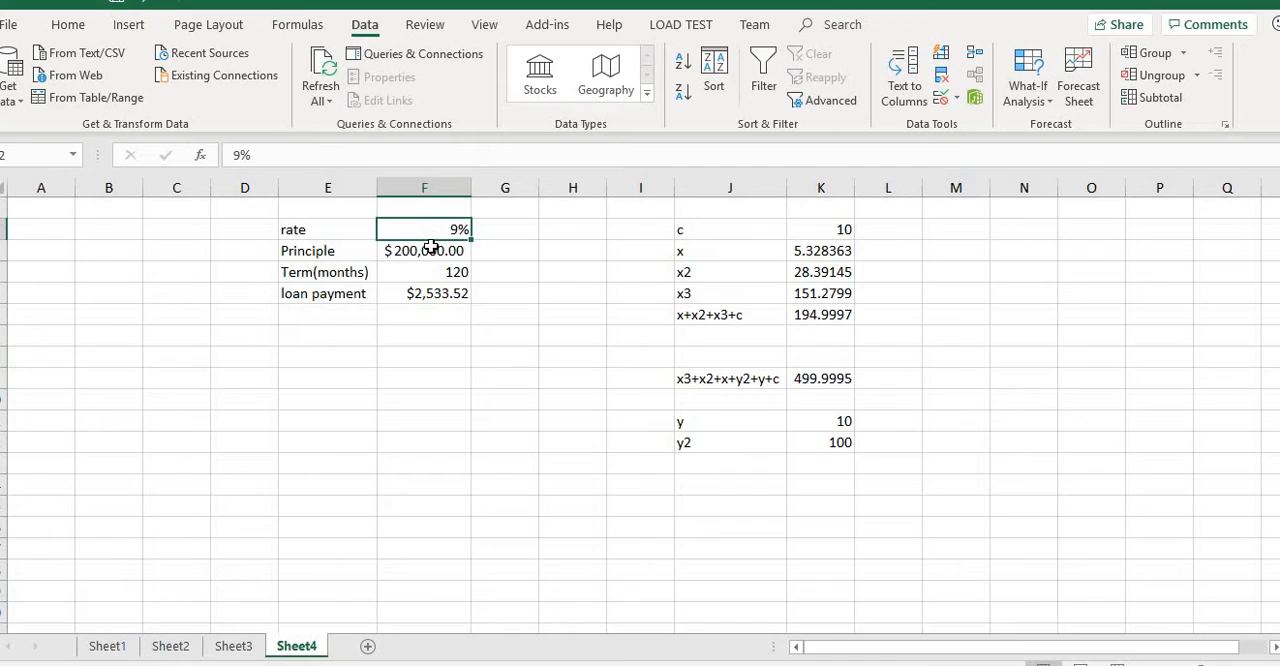
left_click(430, 250)
left_click(447, 272)
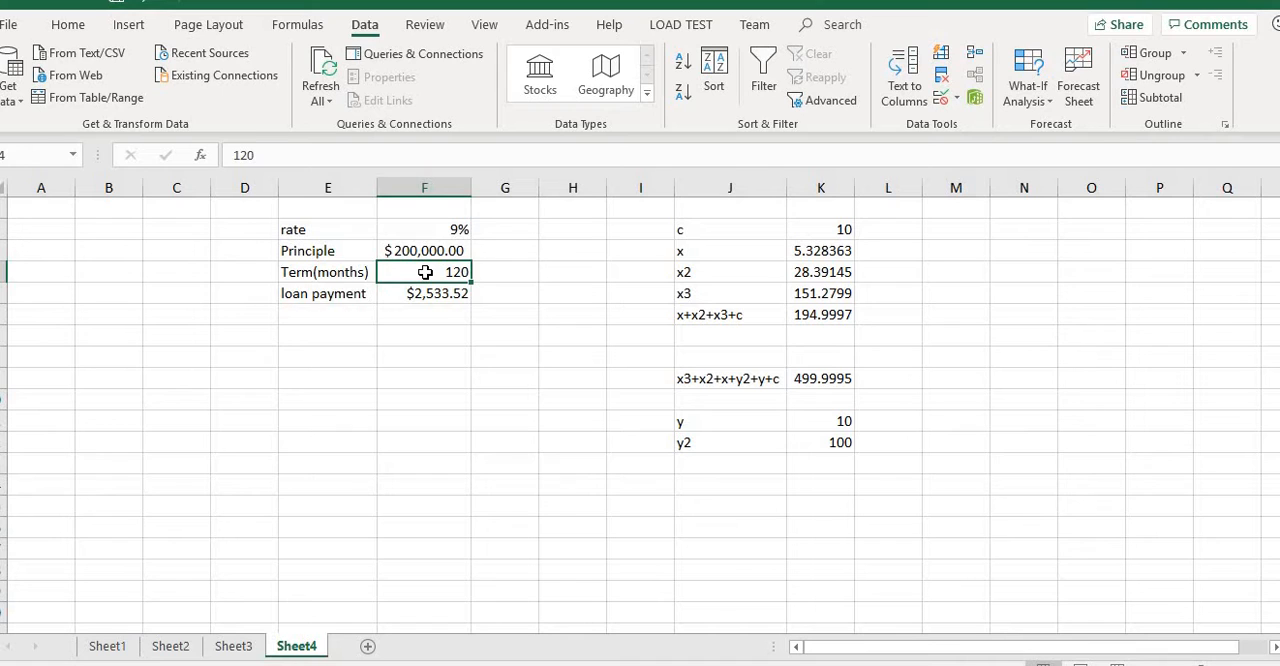
left_click(416, 294)
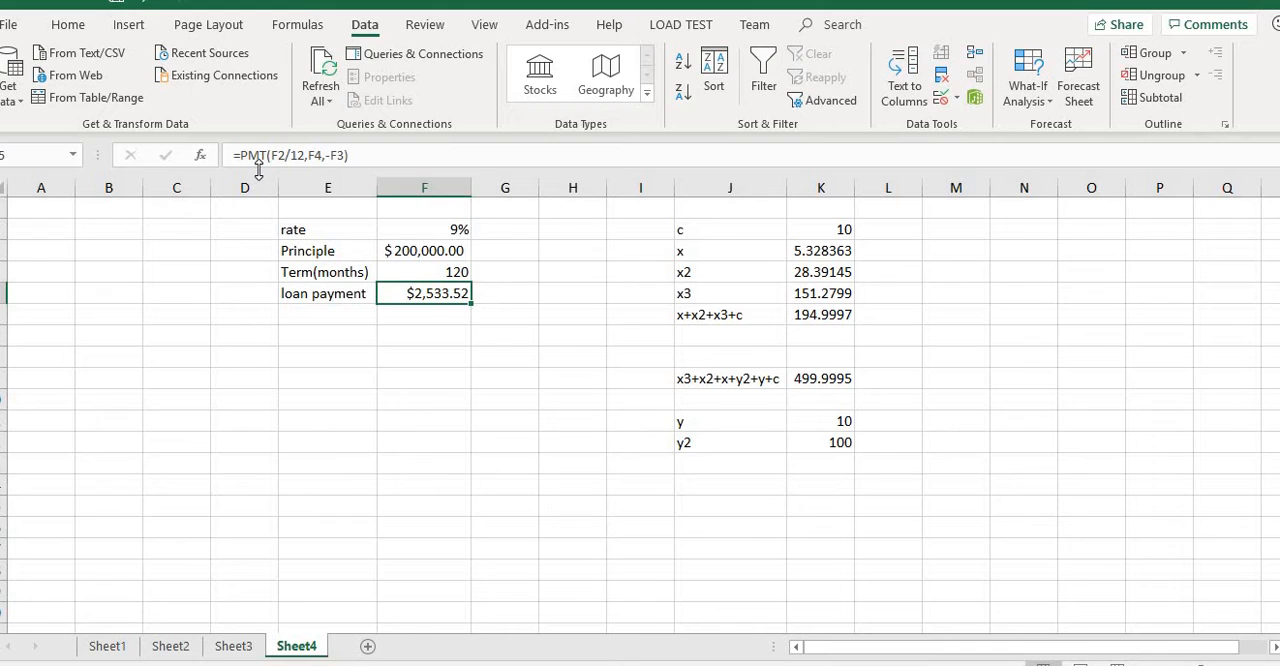
left_click(455, 345)
Run Goal Seek to bring the loan payment in F5 to 2000 by changing the term in F4, and discard the solution.
left_click(435, 295)
left_click(1050, 104)
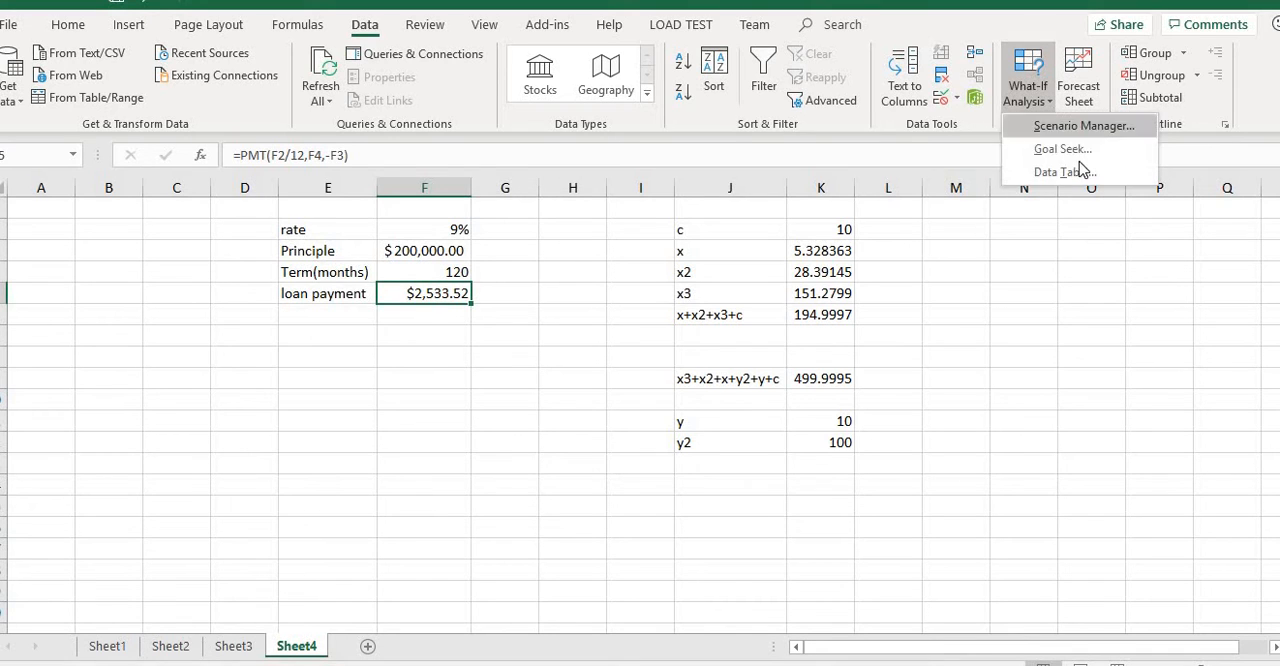
left_click(1084, 152)
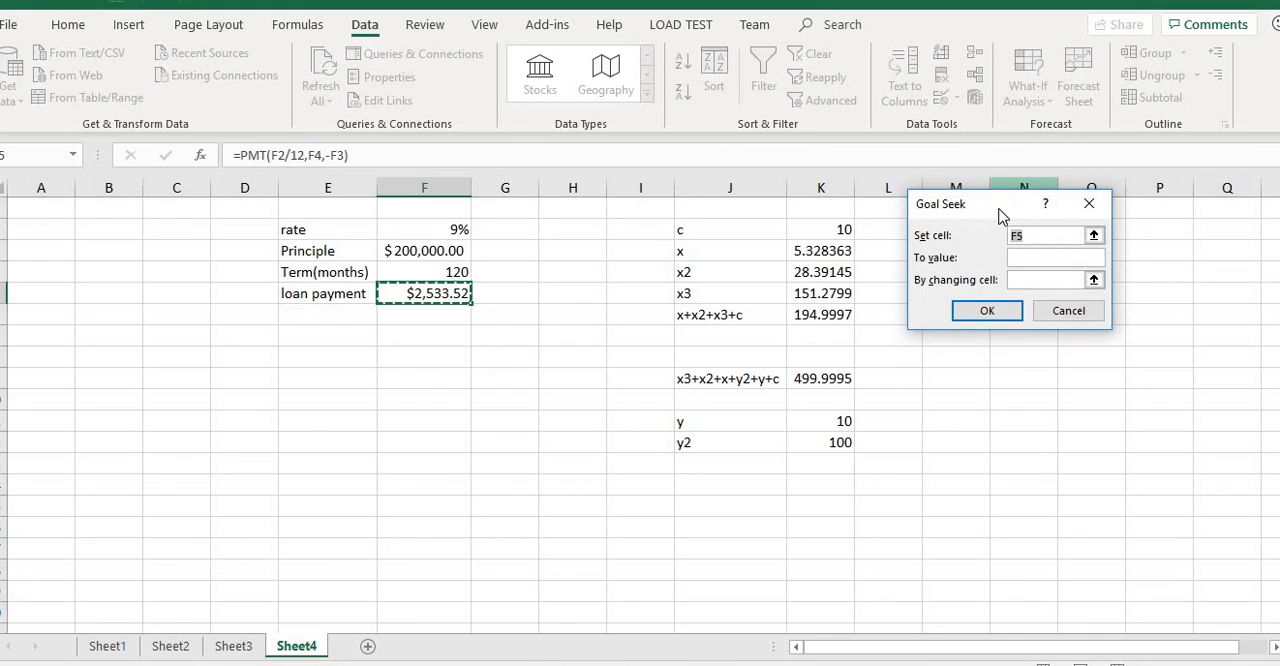
left_click_drag(930, 216, 687, 243)
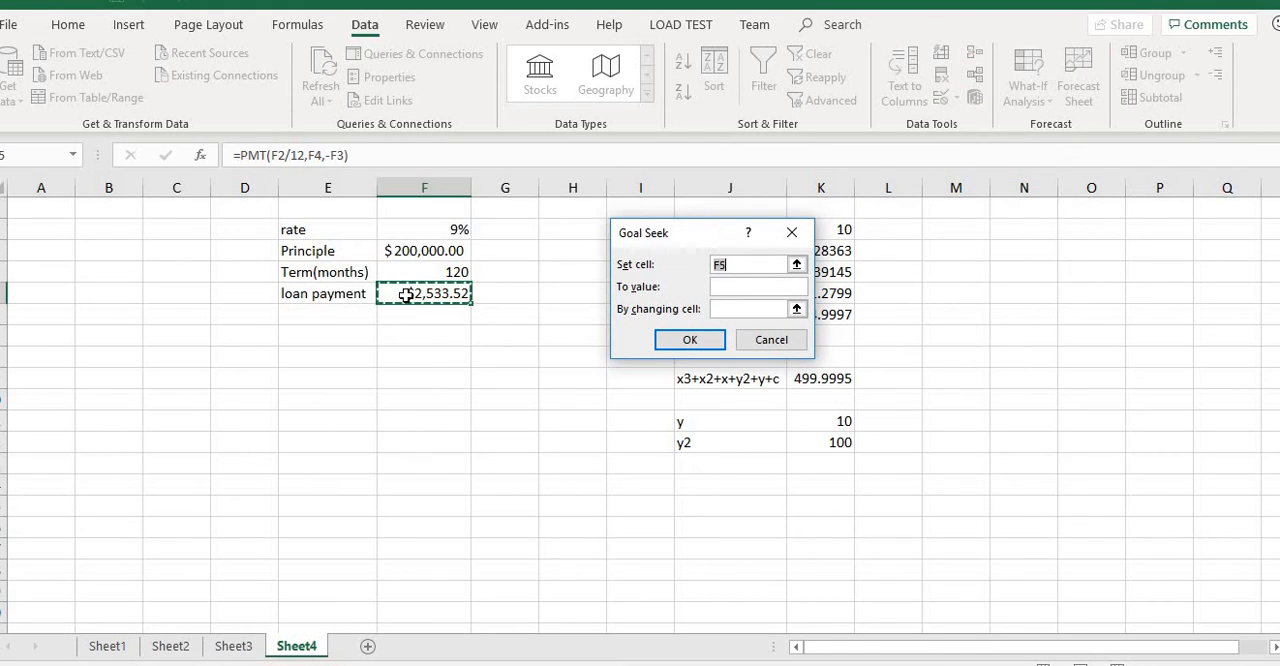
left_click(726, 285)
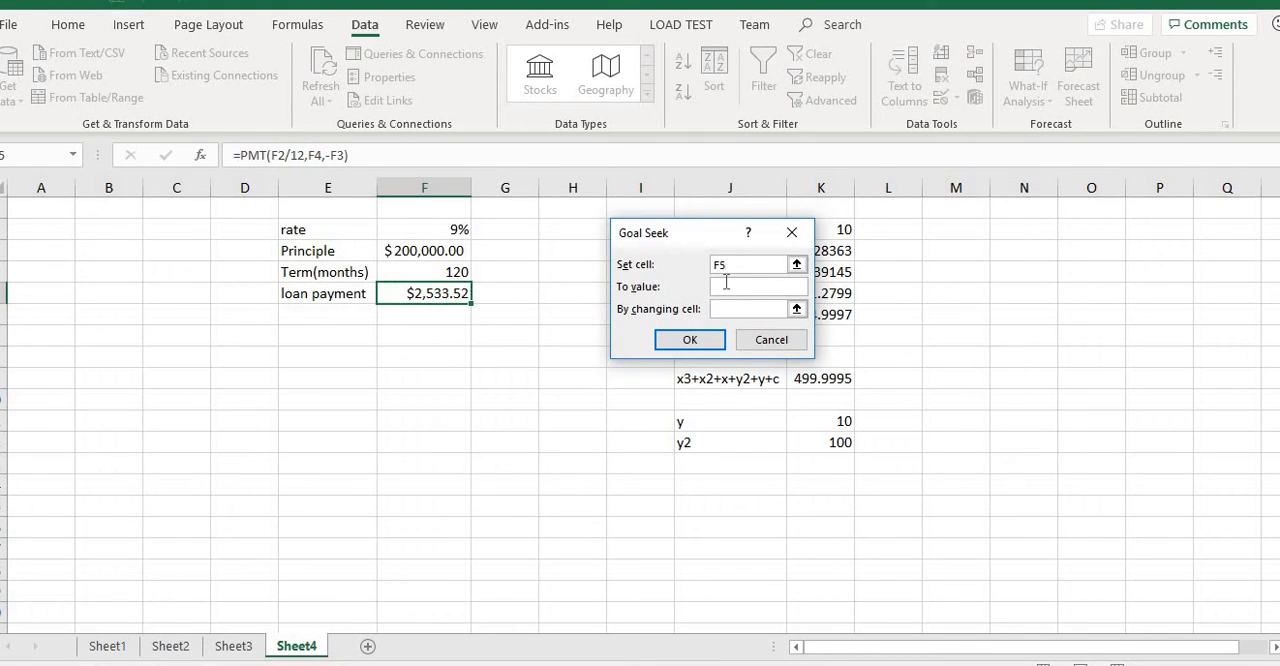
type("2000")
left_click(733, 310)
left_click(415, 272)
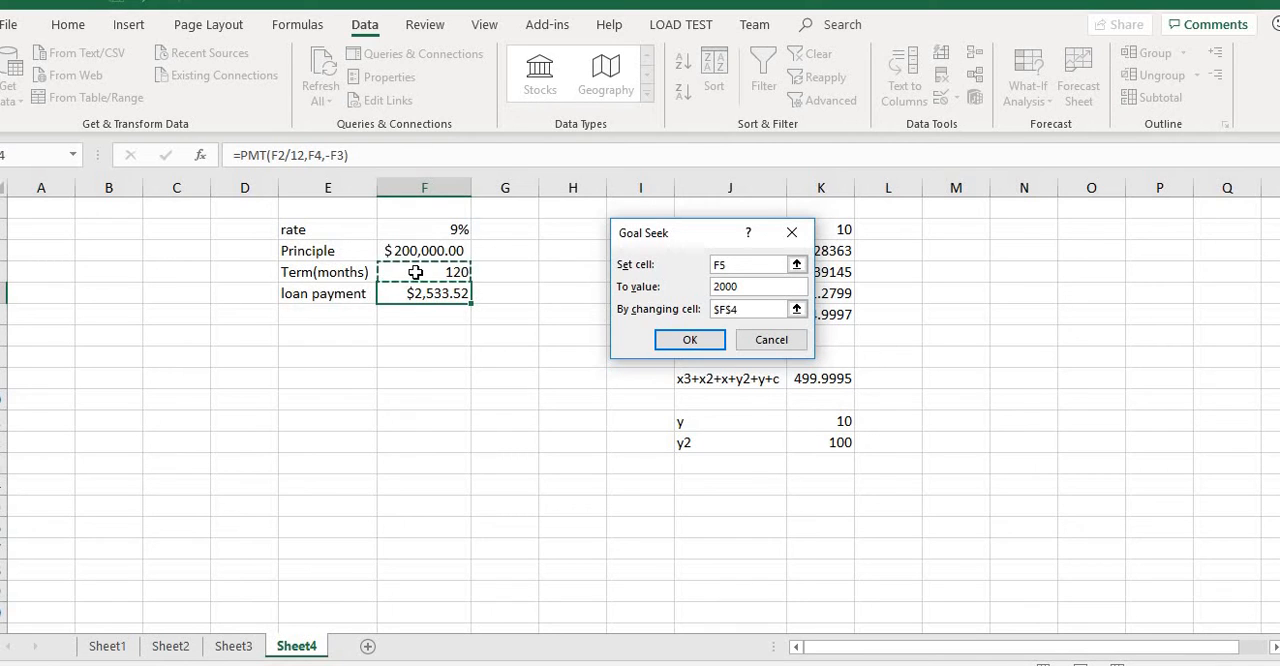
left_click(680, 341)
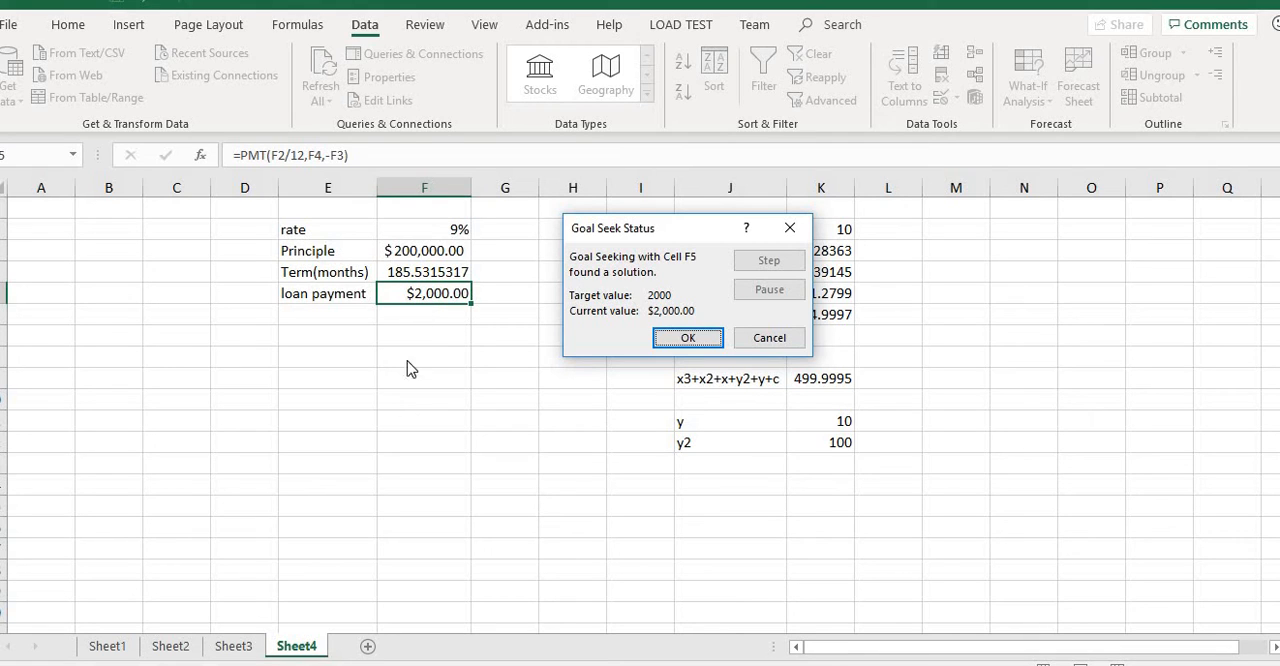
left_click(777, 337)
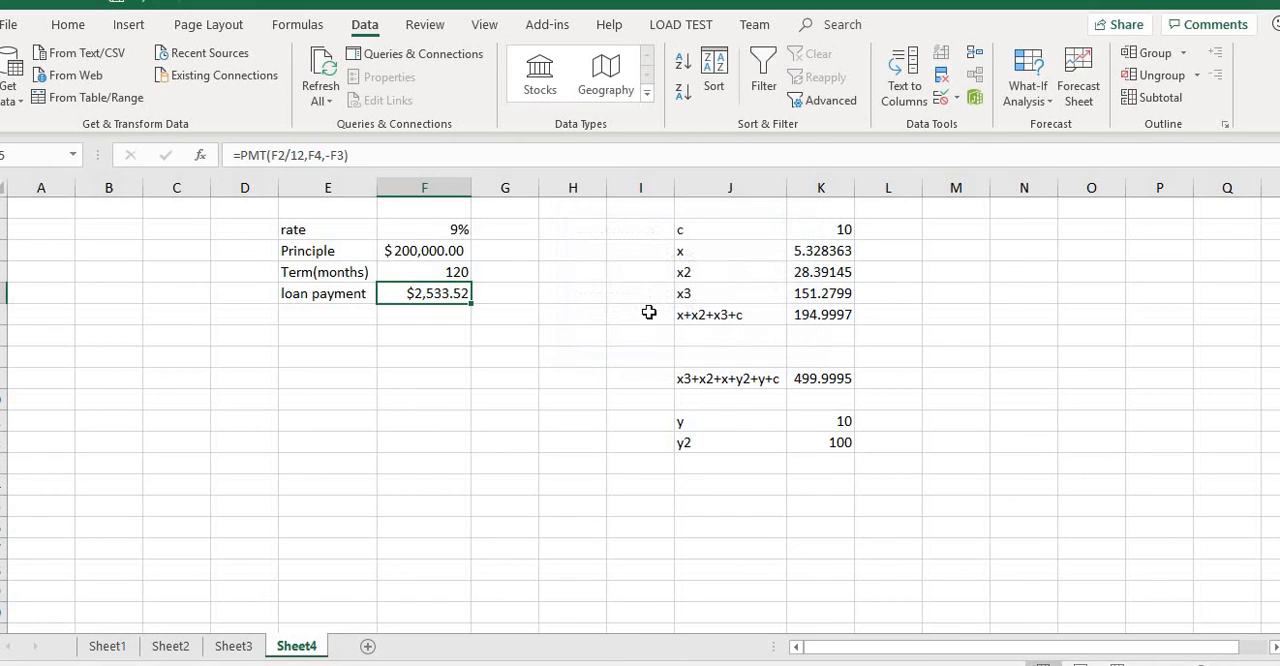
Run Goal Seek to bring the loan payment in F5 to 2000 by changing the principle in F3, and discard the solution.
left_click(1043, 102)
left_click(1067, 145)
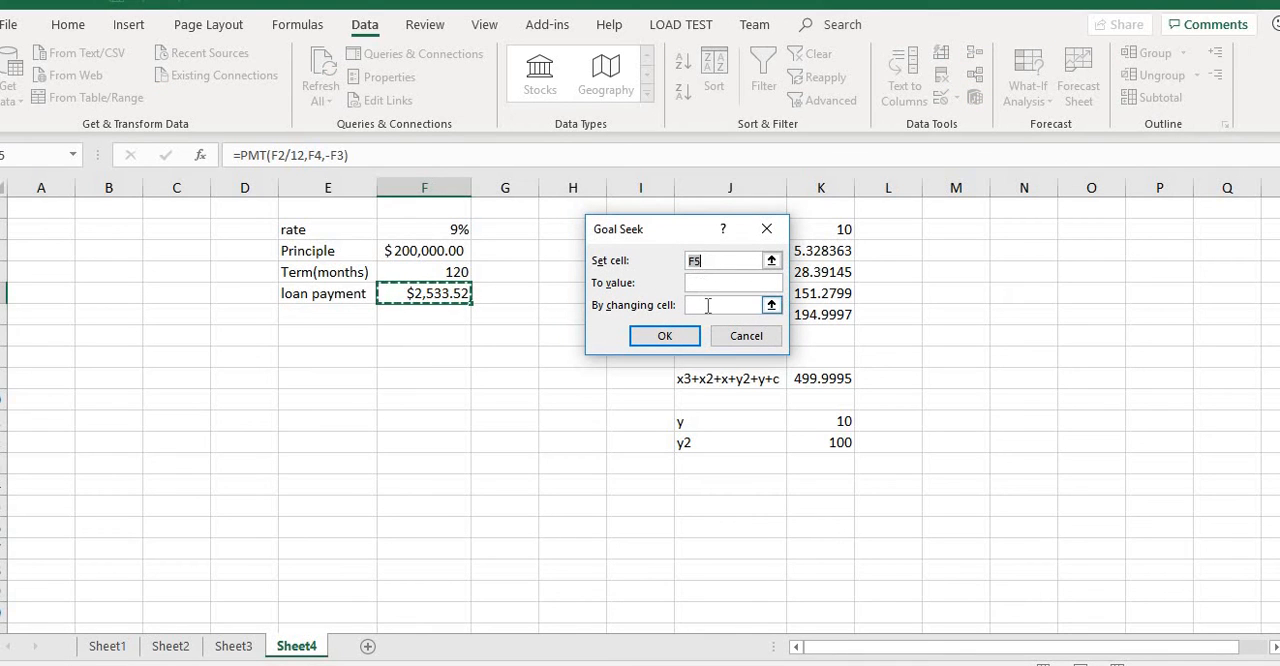
left_click(707, 305)
type("2000")
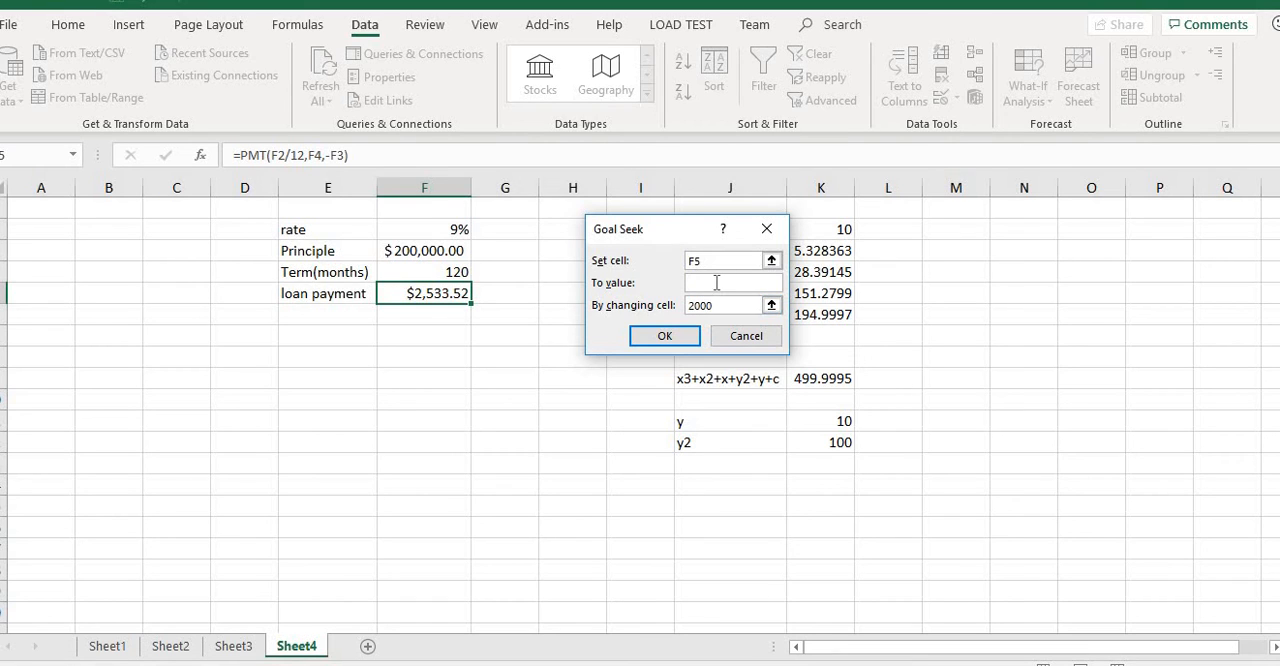
left_click(717, 285)
type("2000")
key("BackSpace")
key("BackSpace")
key("BackSpace")
key("BackSpace")
left_click(403, 251)
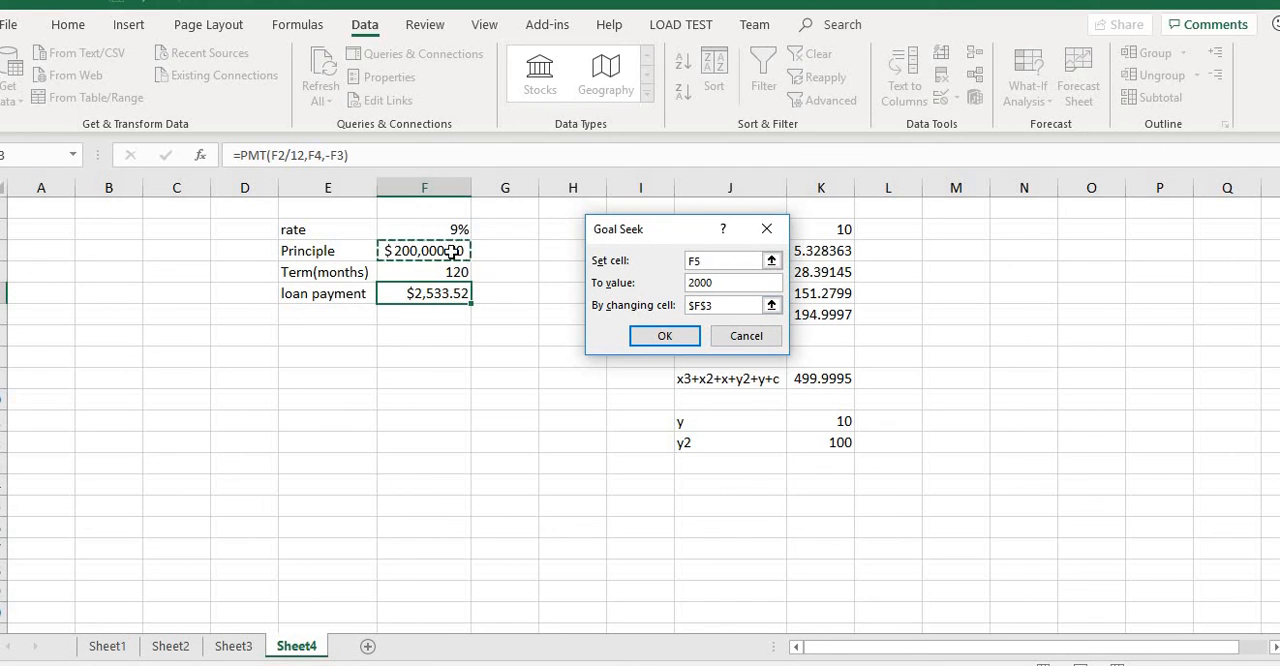
left_click(676, 333)
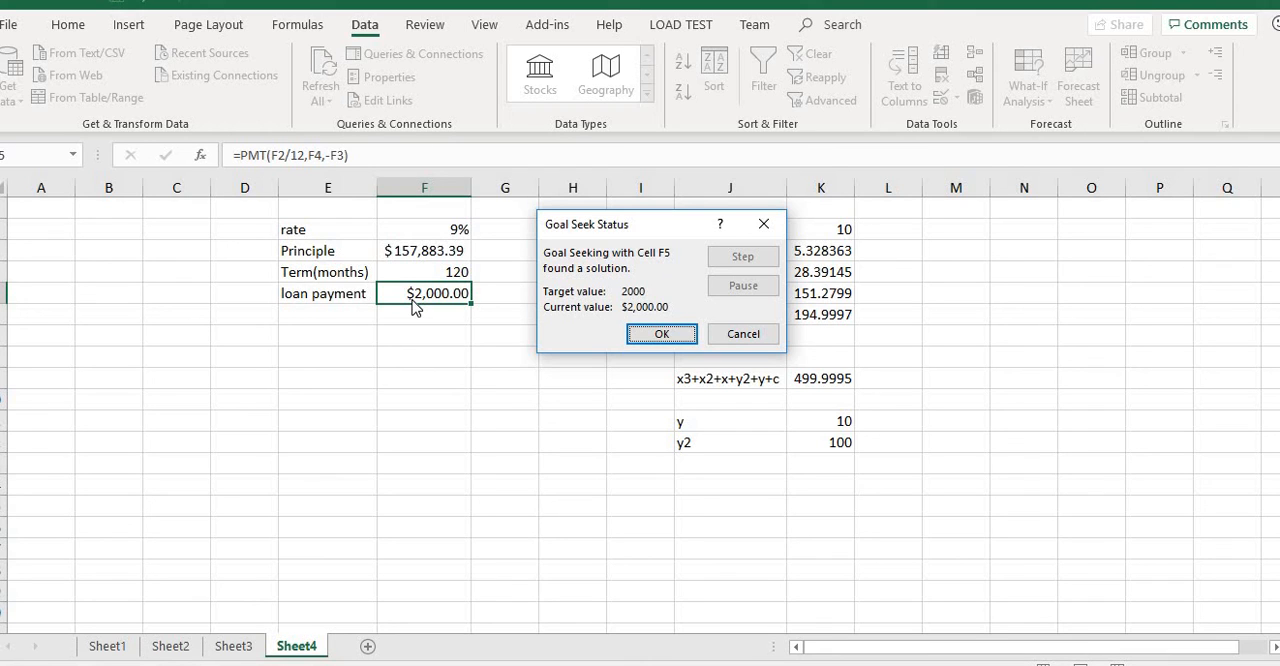
left_click(740, 336)
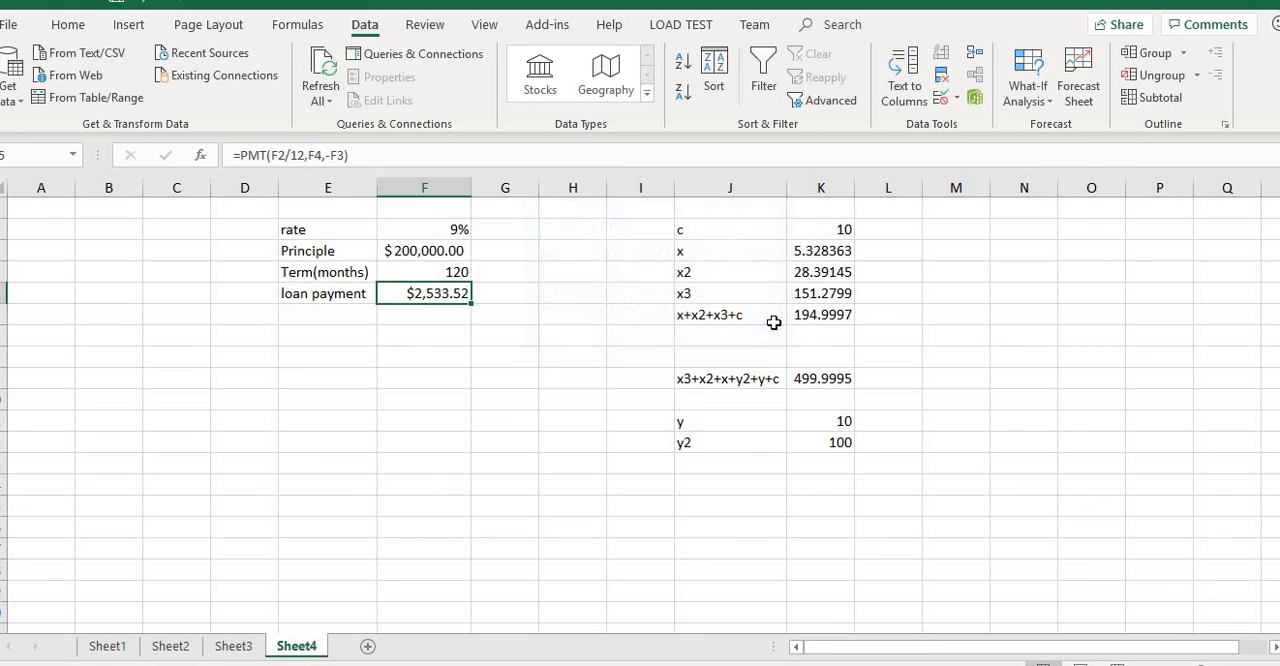
left_click(565, 318)
left_click(843, 316)
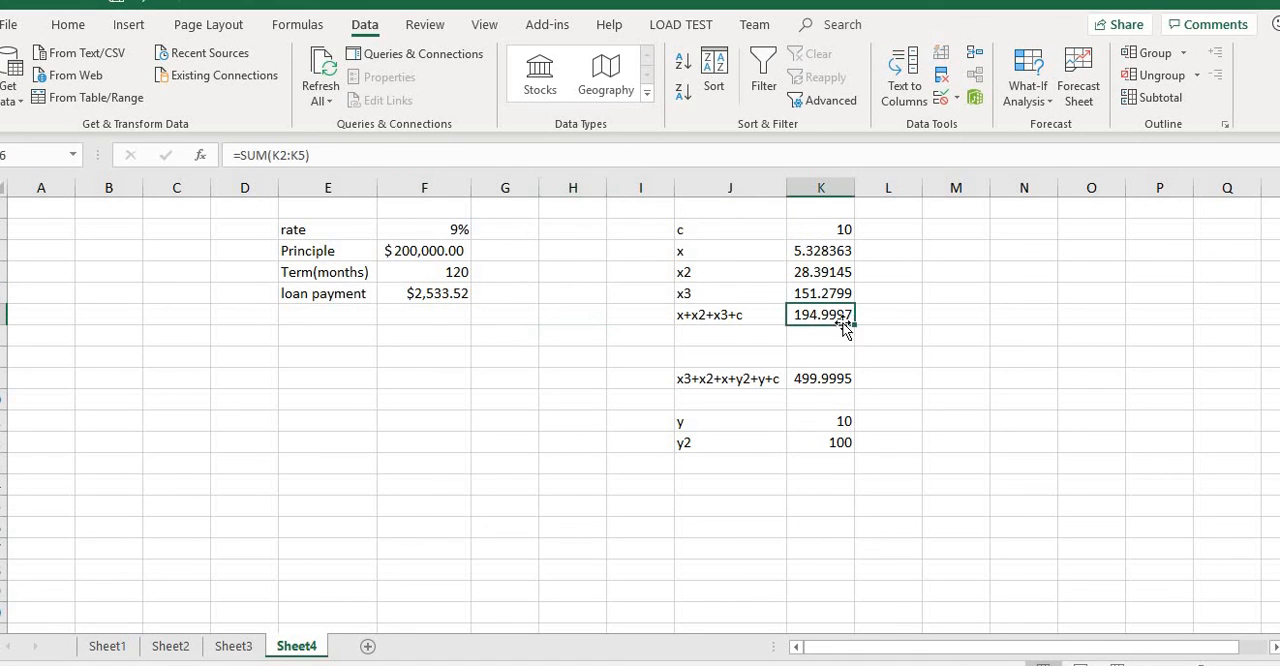
left_click(688, 253)
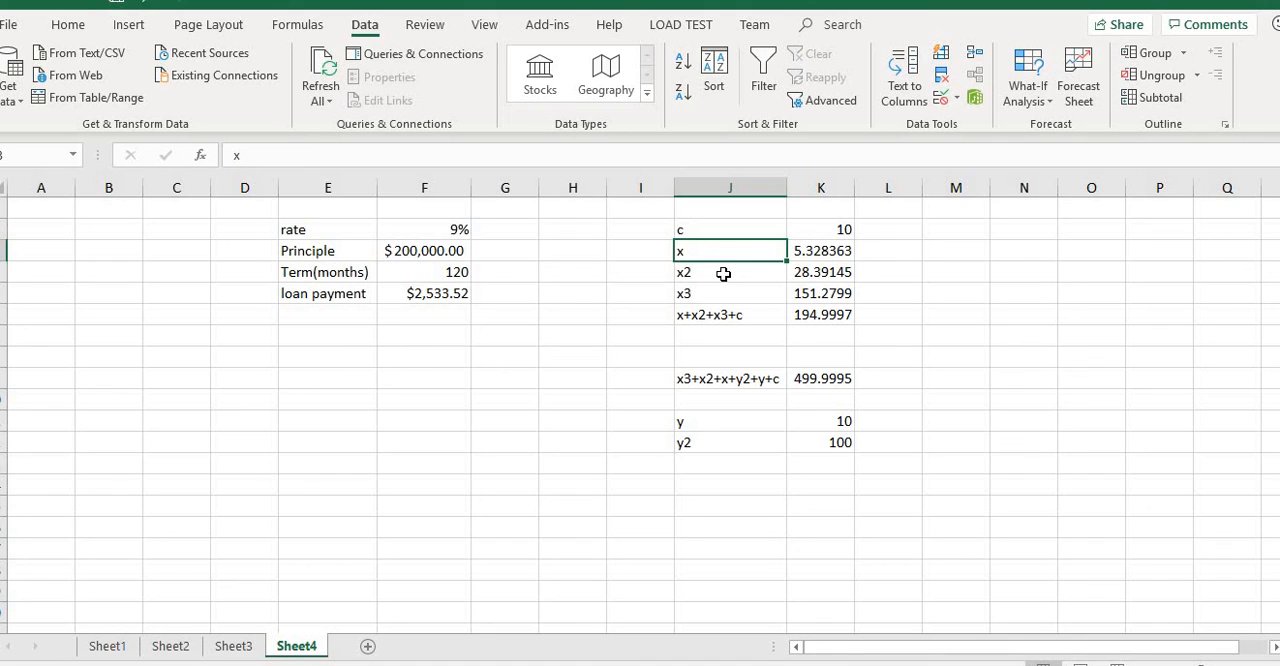
left_click(1044, 110)
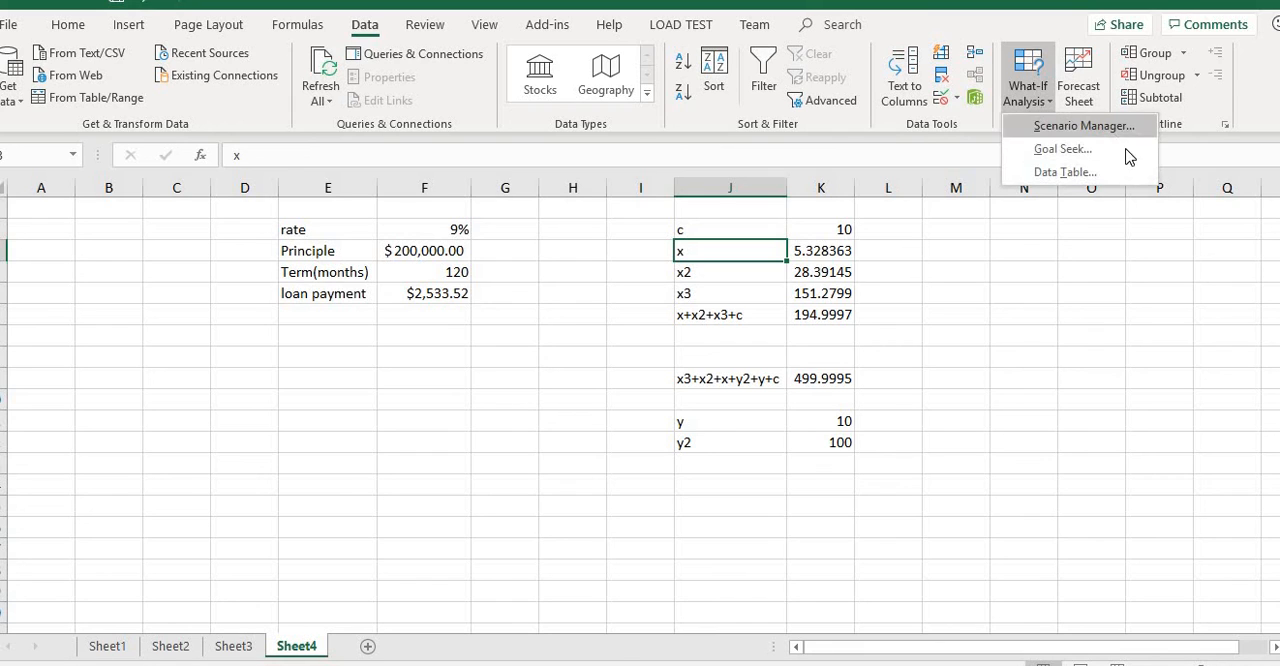